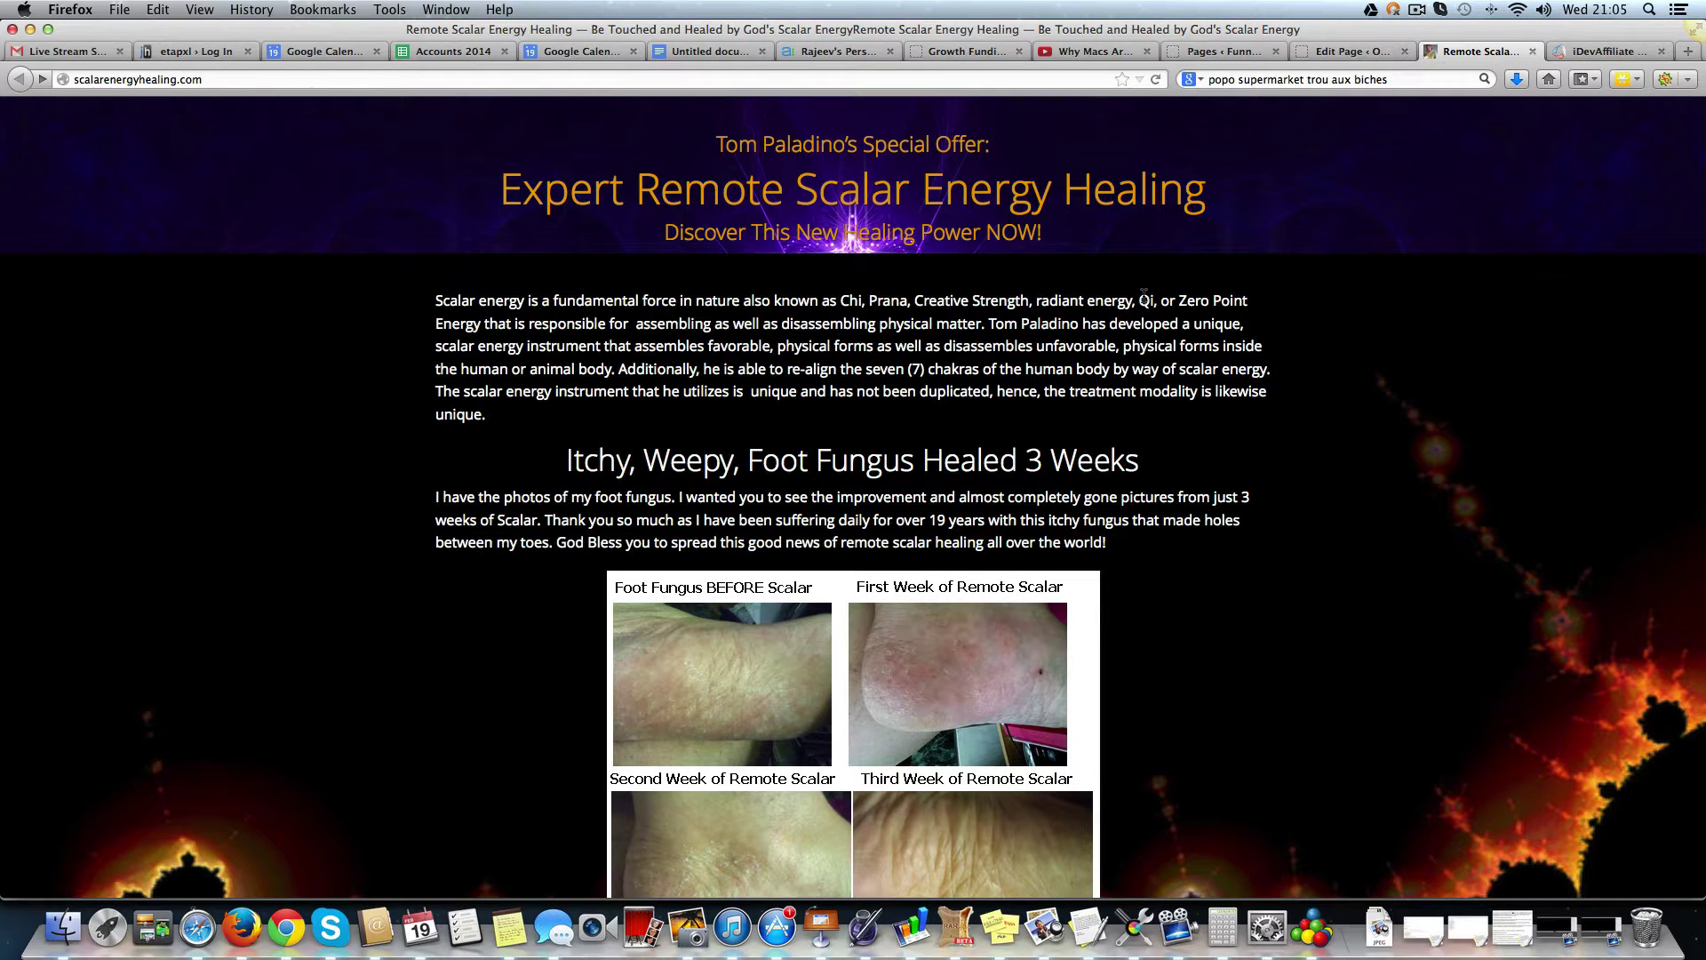
# Glance at the iDevAffiliate site, then return to the Remote Scalar Energy Healing page
pyautogui.click(1587, 54)
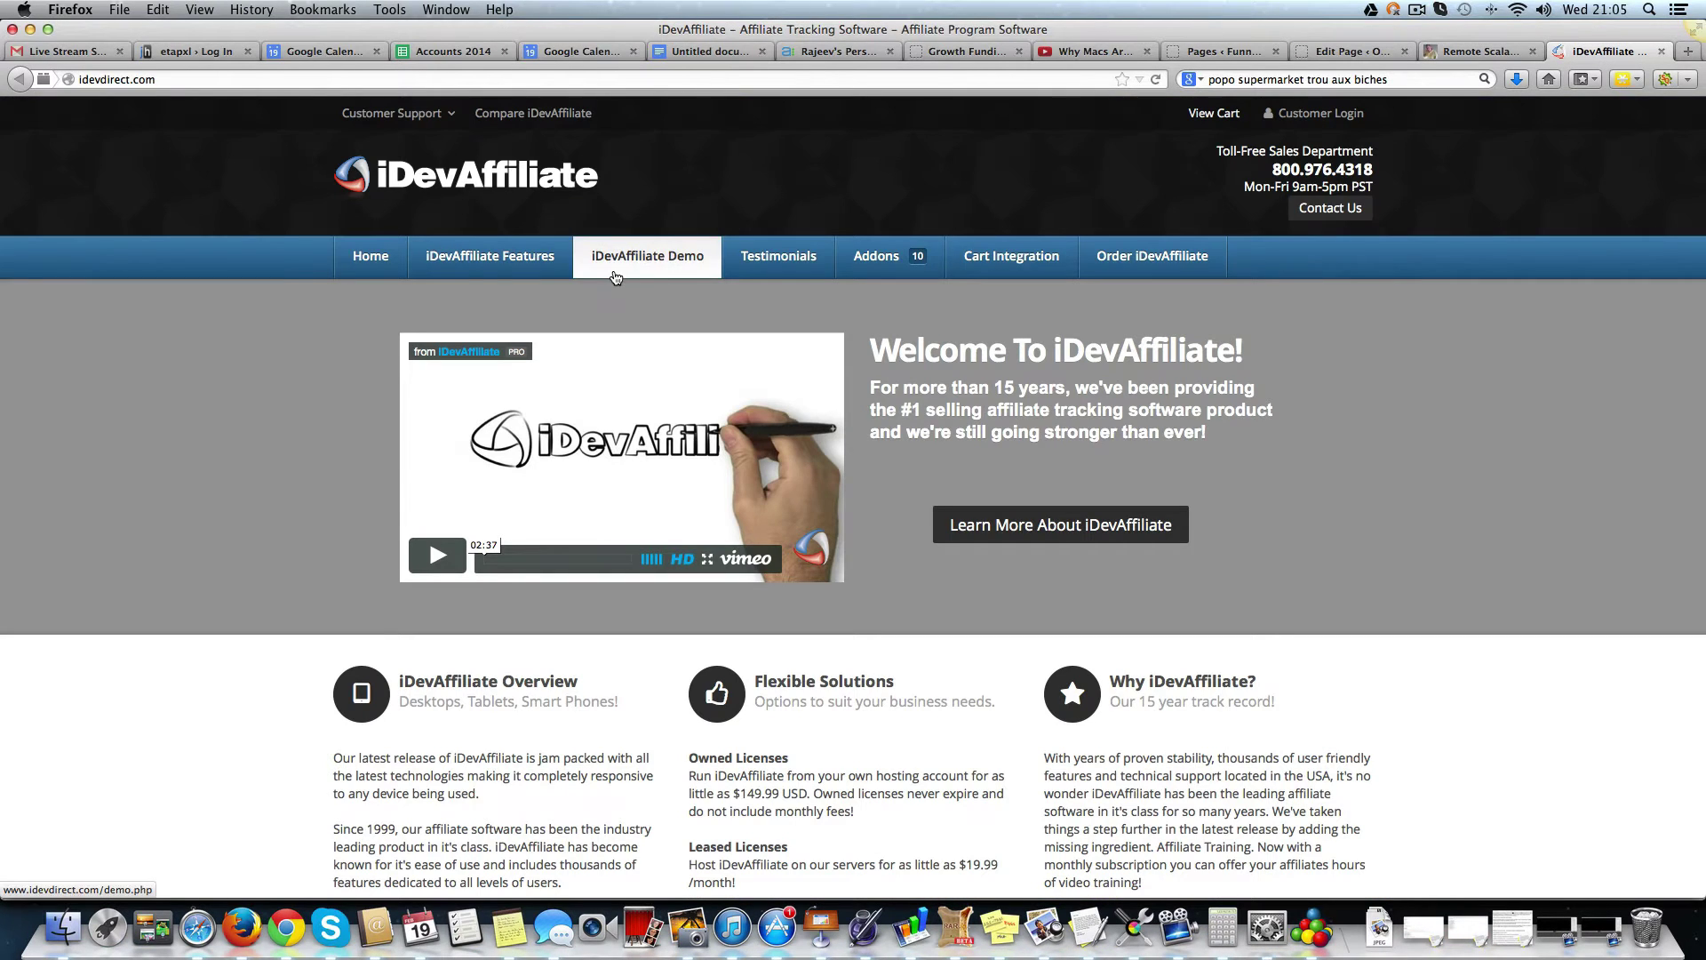
pyautogui.click(1482, 54)
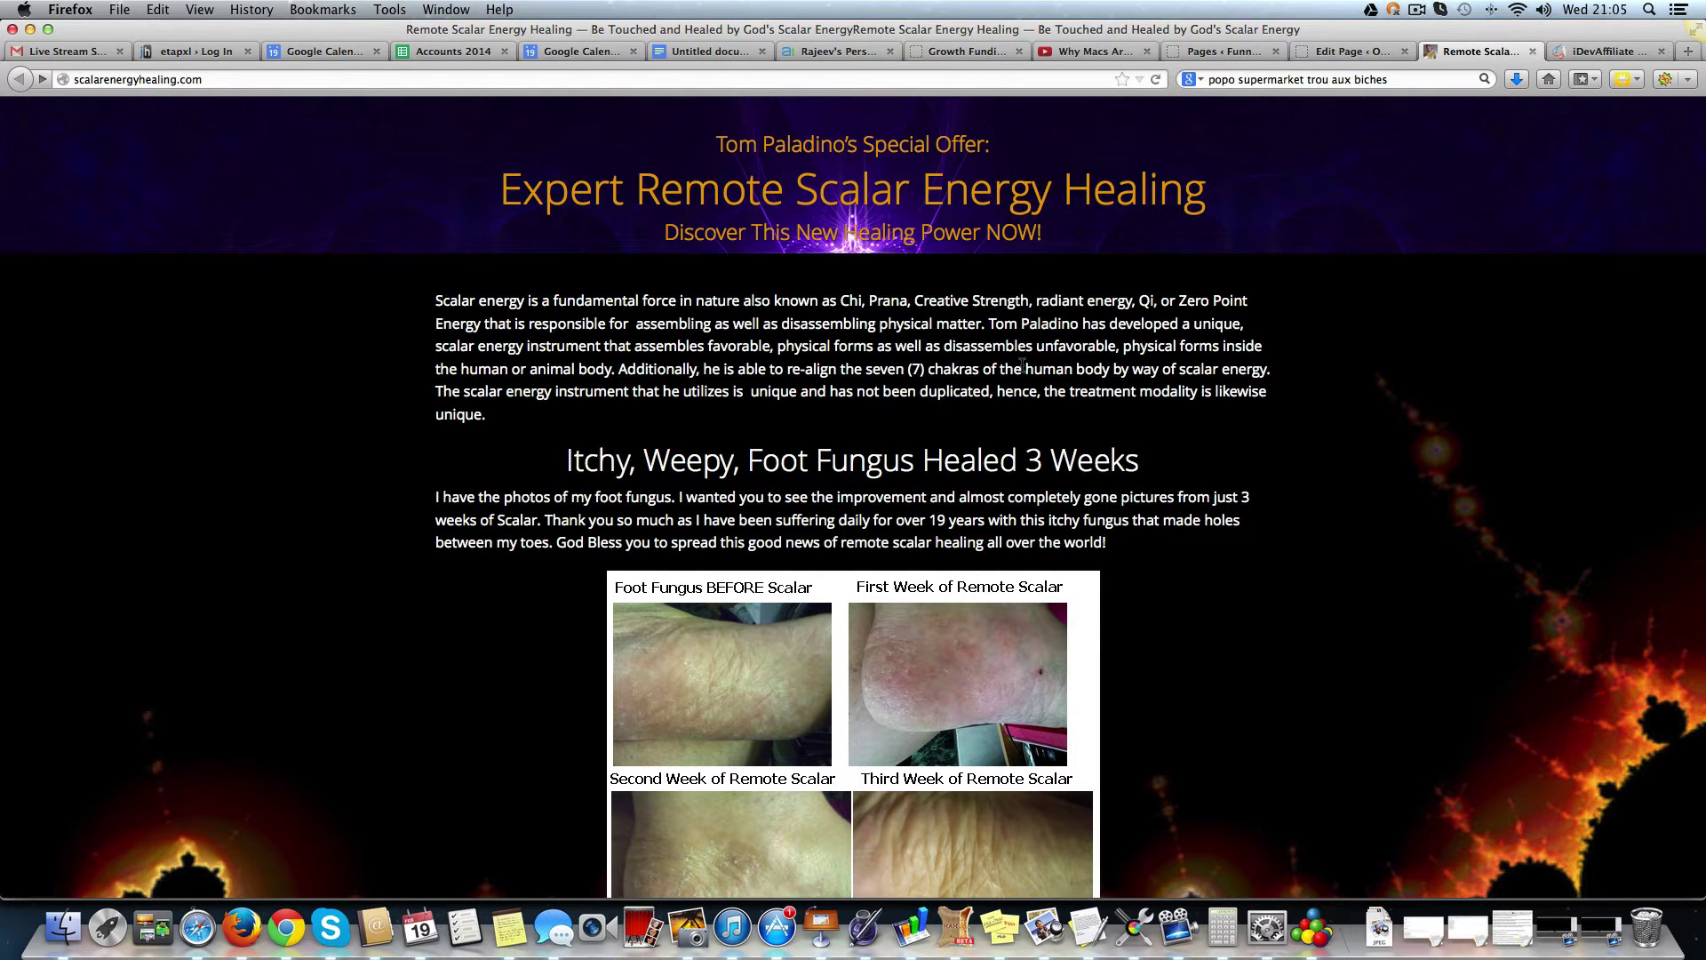
pyautogui.scroll(-2, 1020, 364)
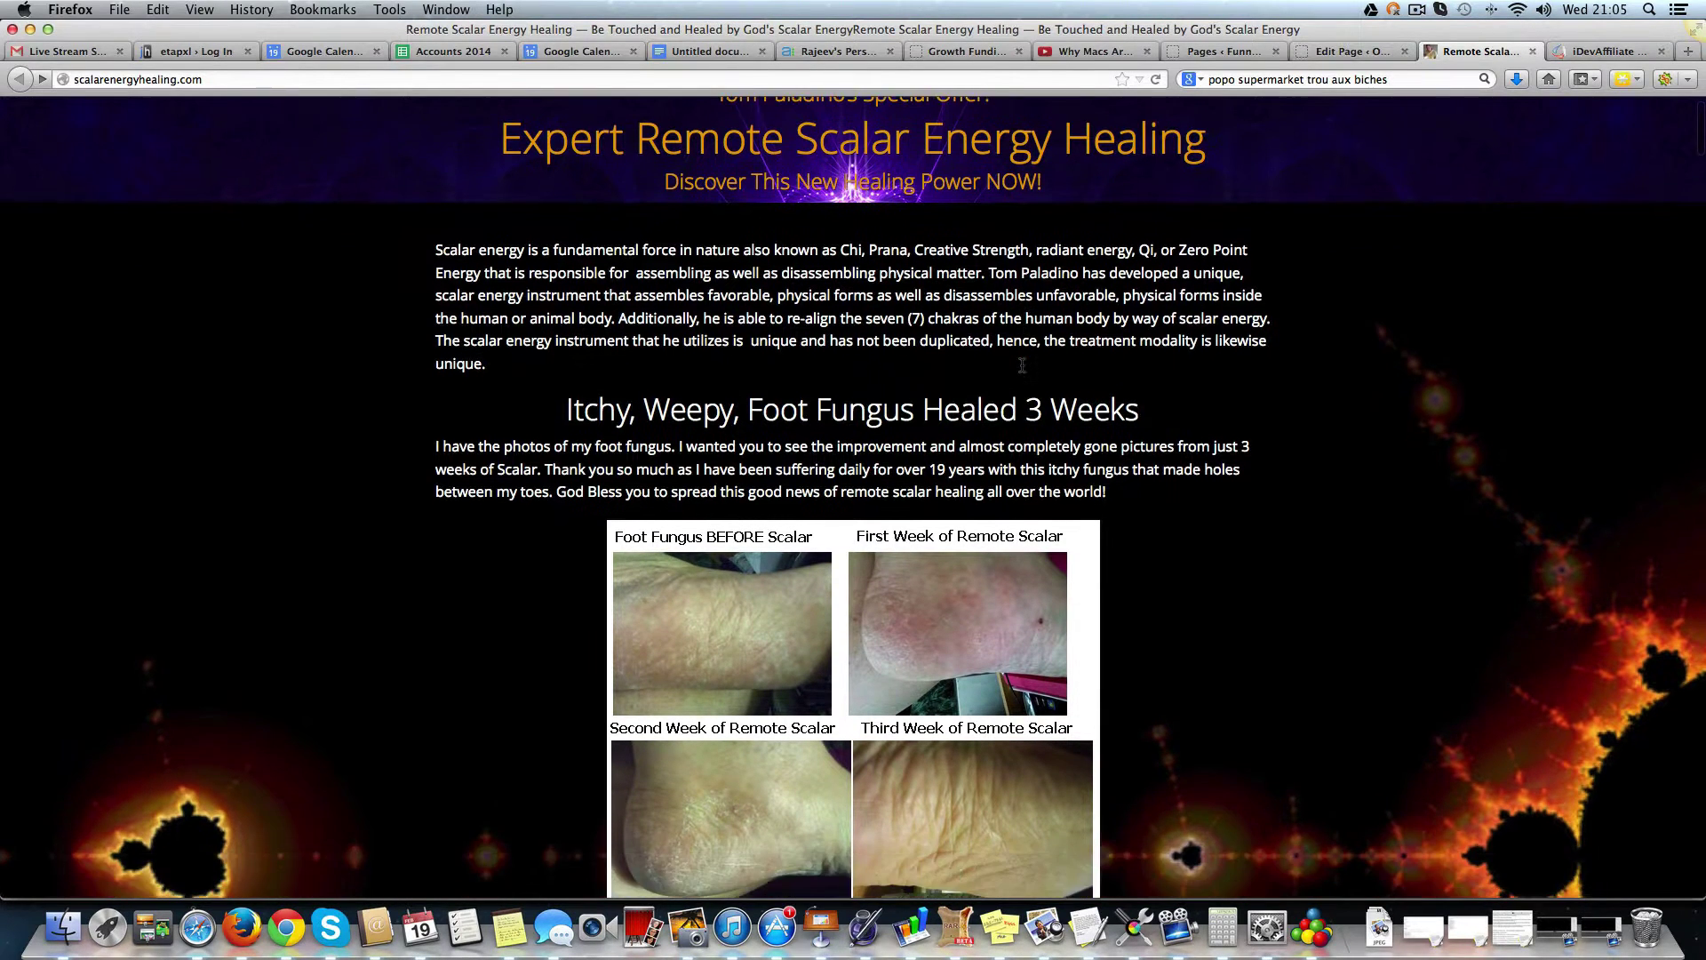
pyautogui.scroll(-2, 1017, 357)
pyautogui.scroll(-5, 1017, 357)
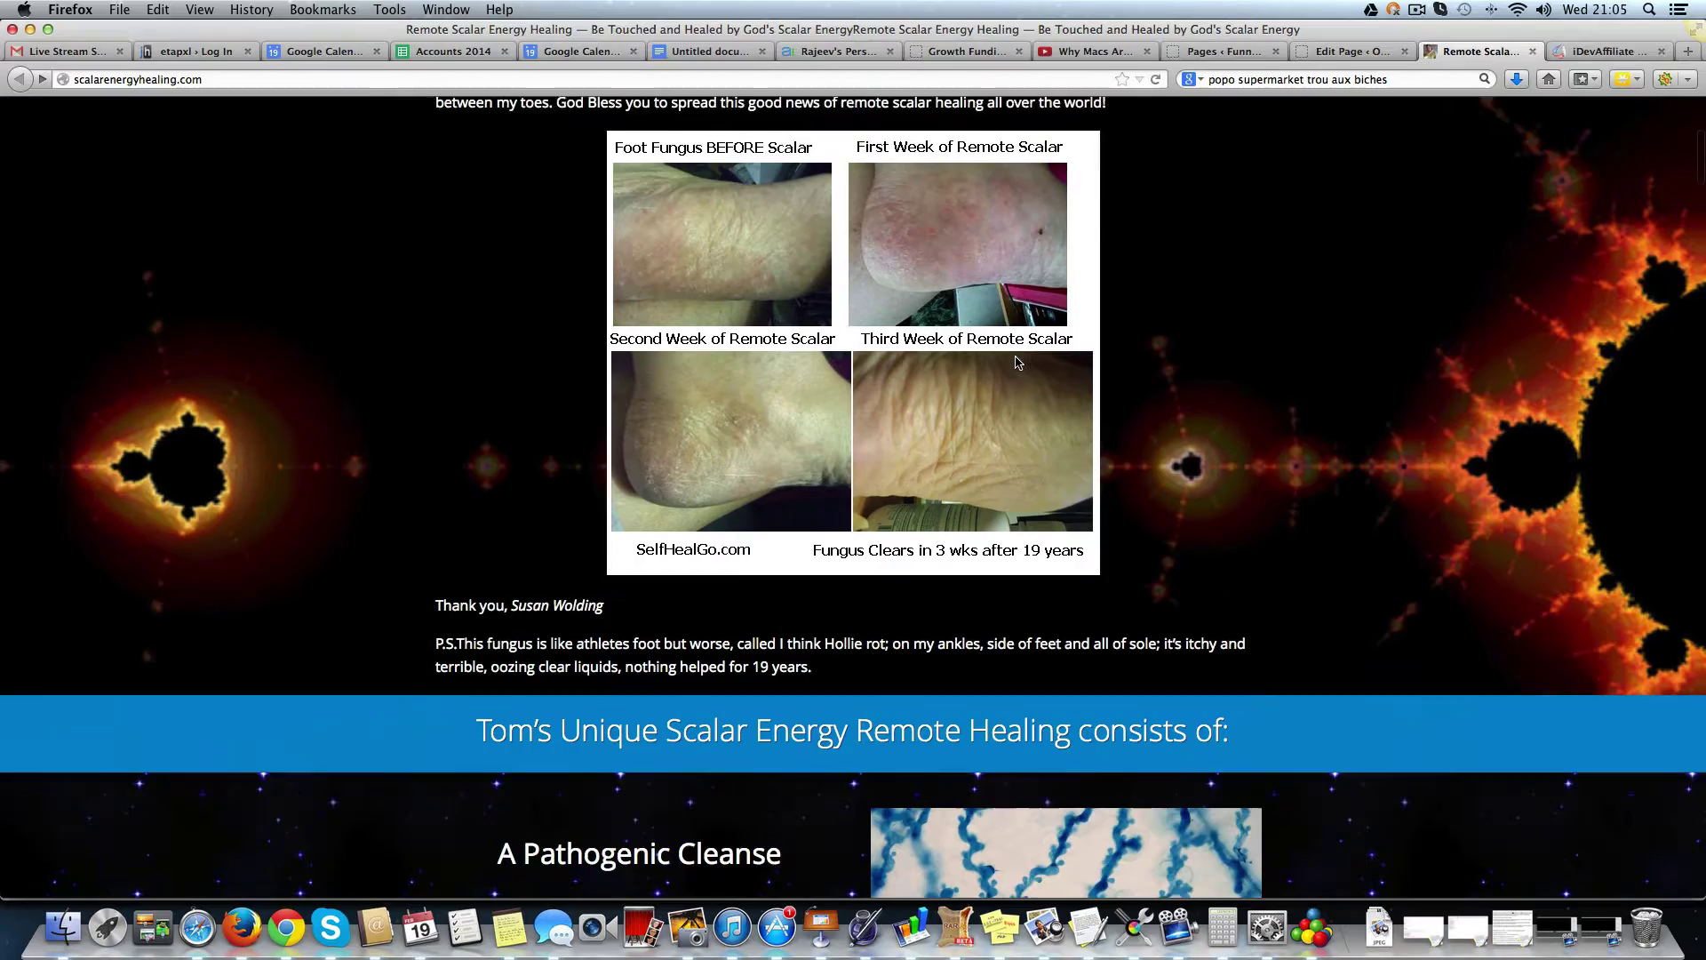
pyautogui.scroll(-3, 1016, 361)
pyautogui.scroll(-1, 1017, 363)
pyautogui.scroll(-2, 1016, 357)
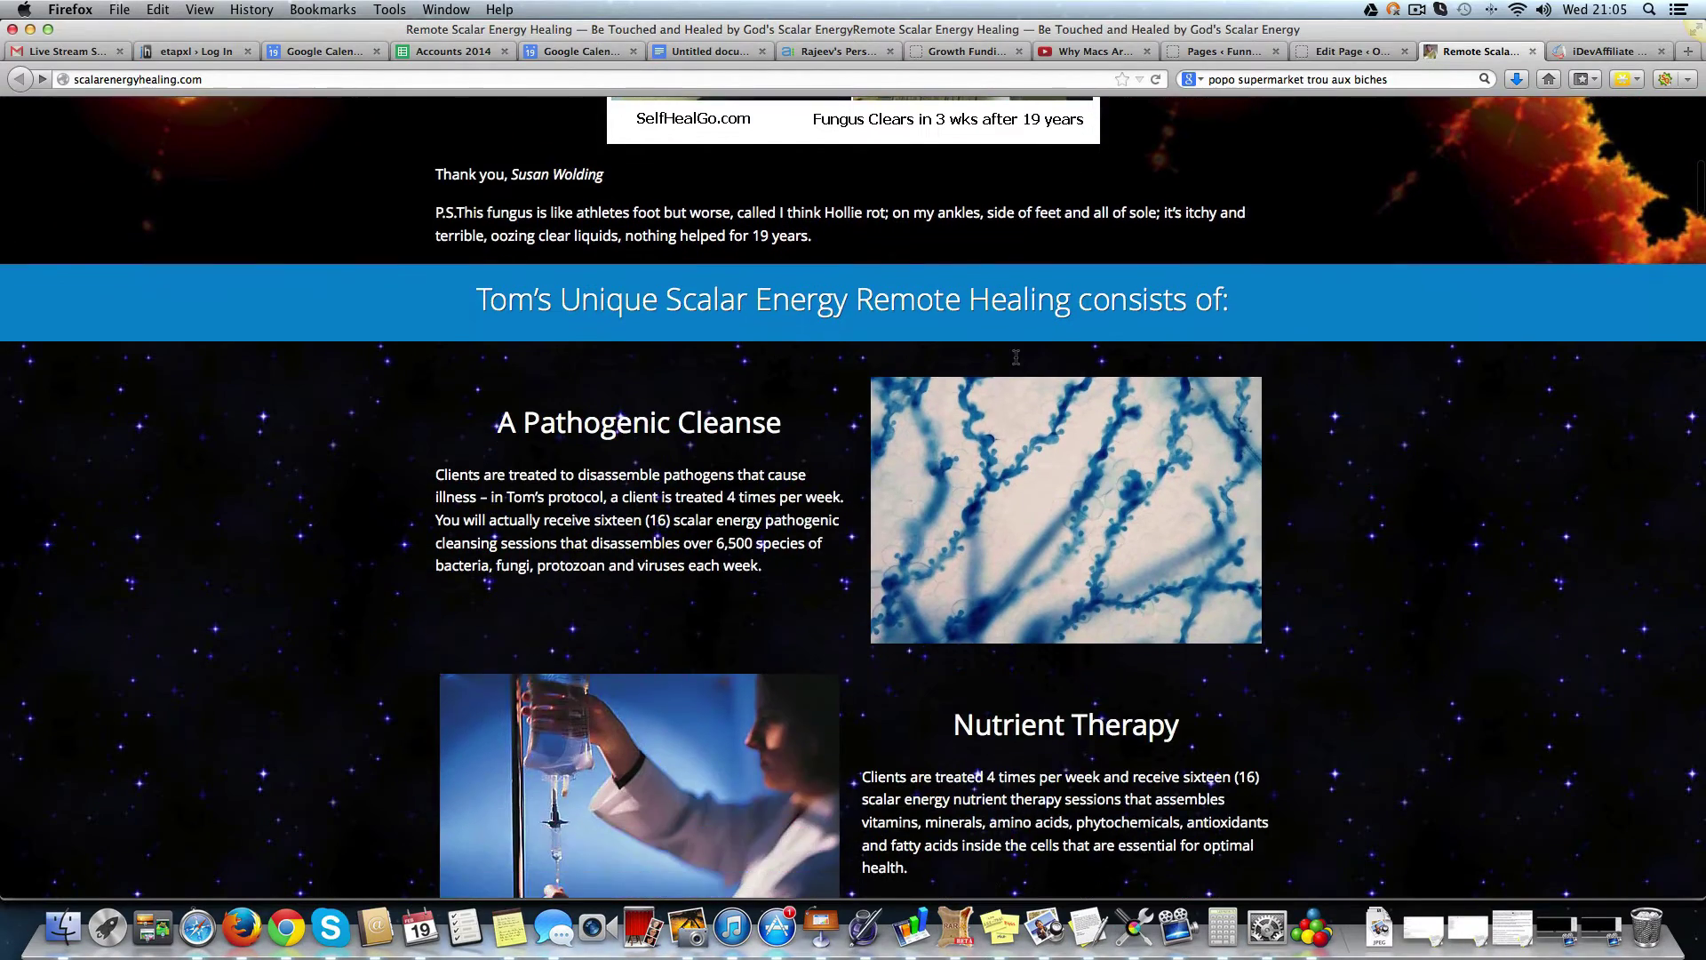
pyautogui.scroll(-5, 1017, 362)
pyautogui.scroll(-2, 1016, 362)
pyautogui.scroll(-1, 1015, 362)
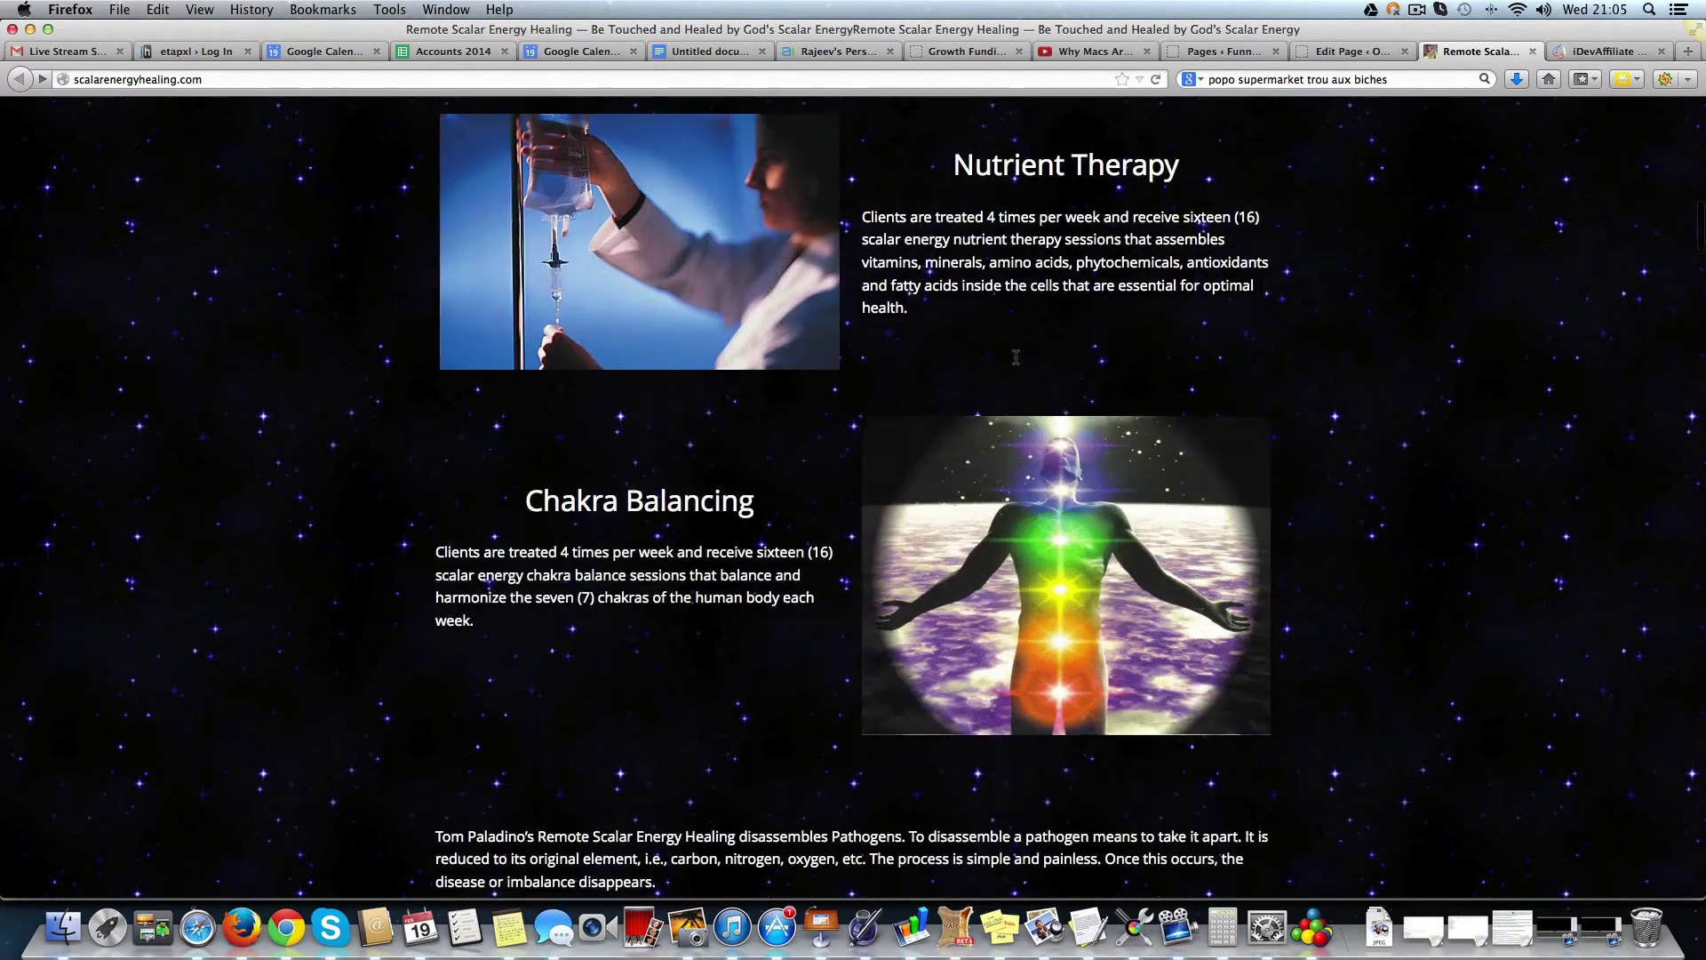
pyautogui.scroll(-2, 1015, 361)
pyautogui.scroll(-2, 1016, 362)
pyautogui.scroll(-1, 1016, 361)
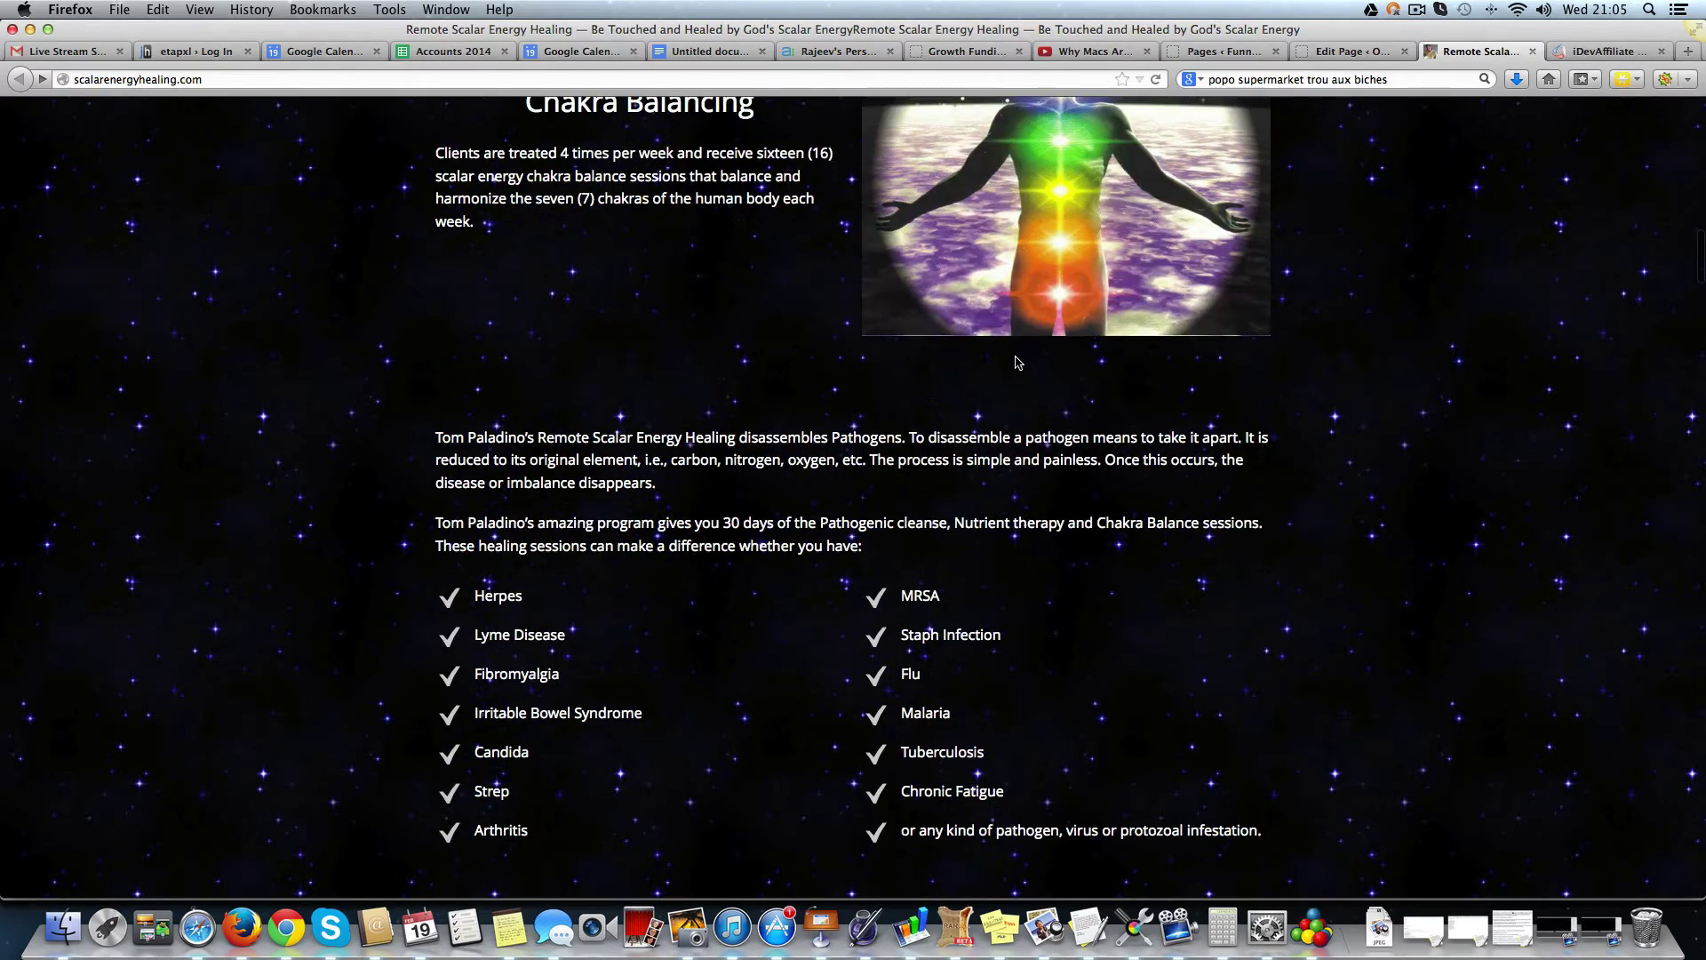
pyautogui.scroll(-3, 1017, 362)
pyautogui.scroll(-4, 1015, 362)
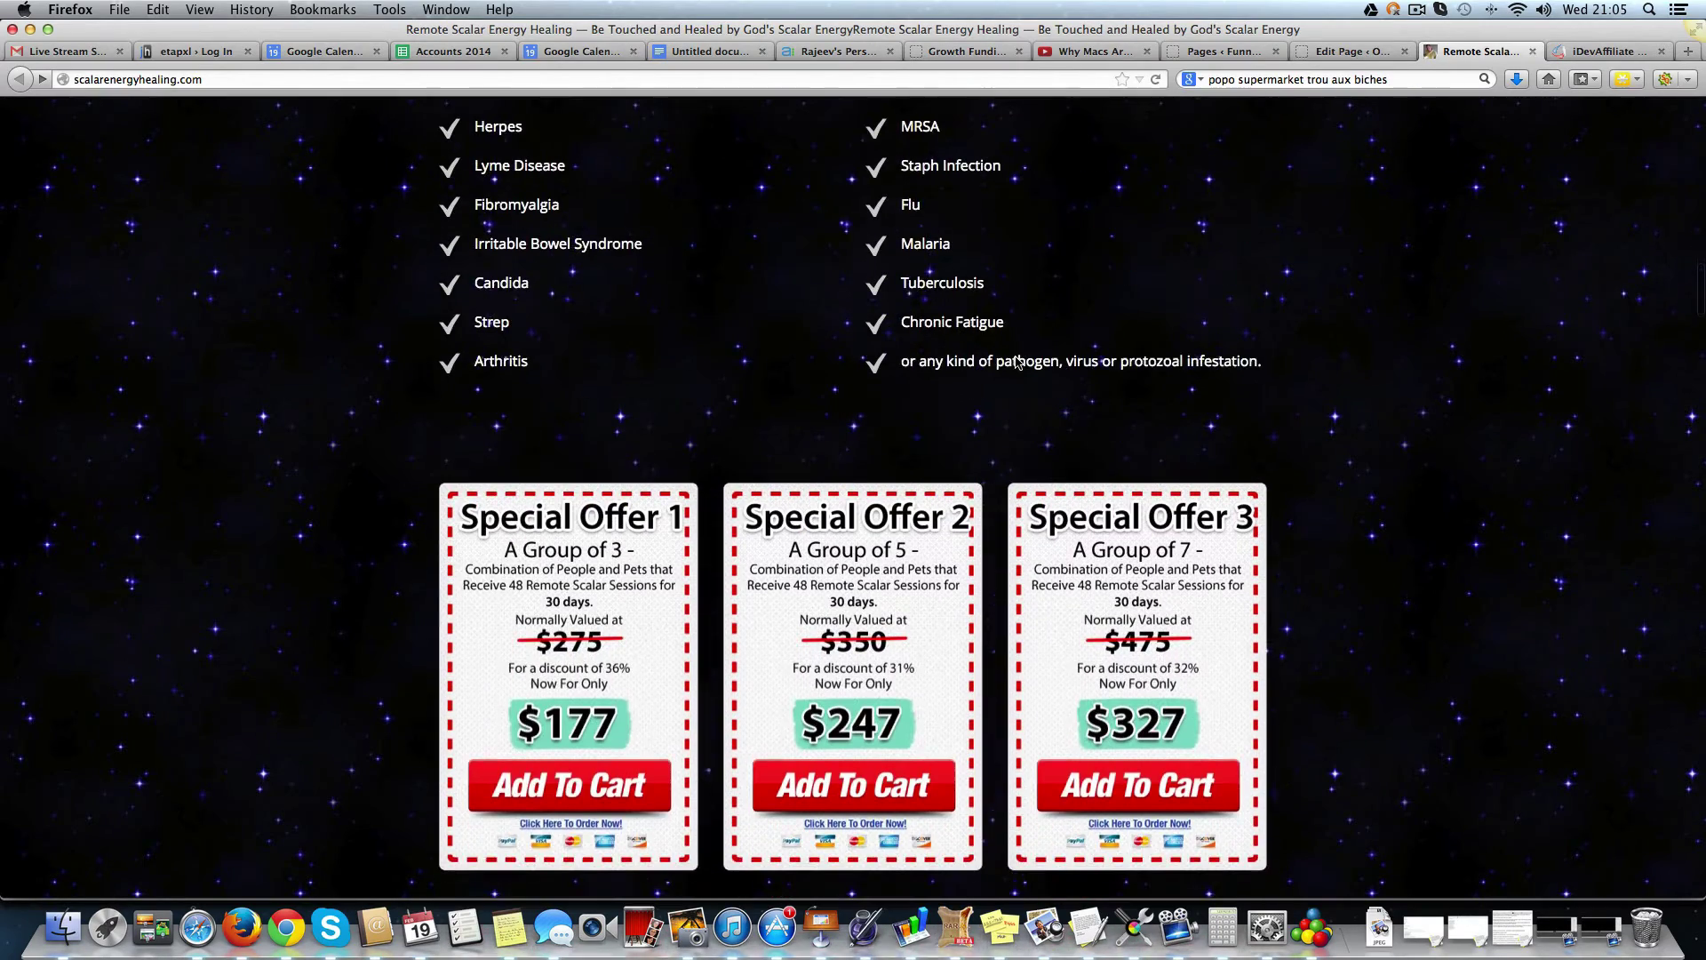
pyautogui.scroll(-1, 1016, 358)
pyautogui.scroll(-1, 1016, 357)
pyautogui.scroll(-1, 1016, 359)
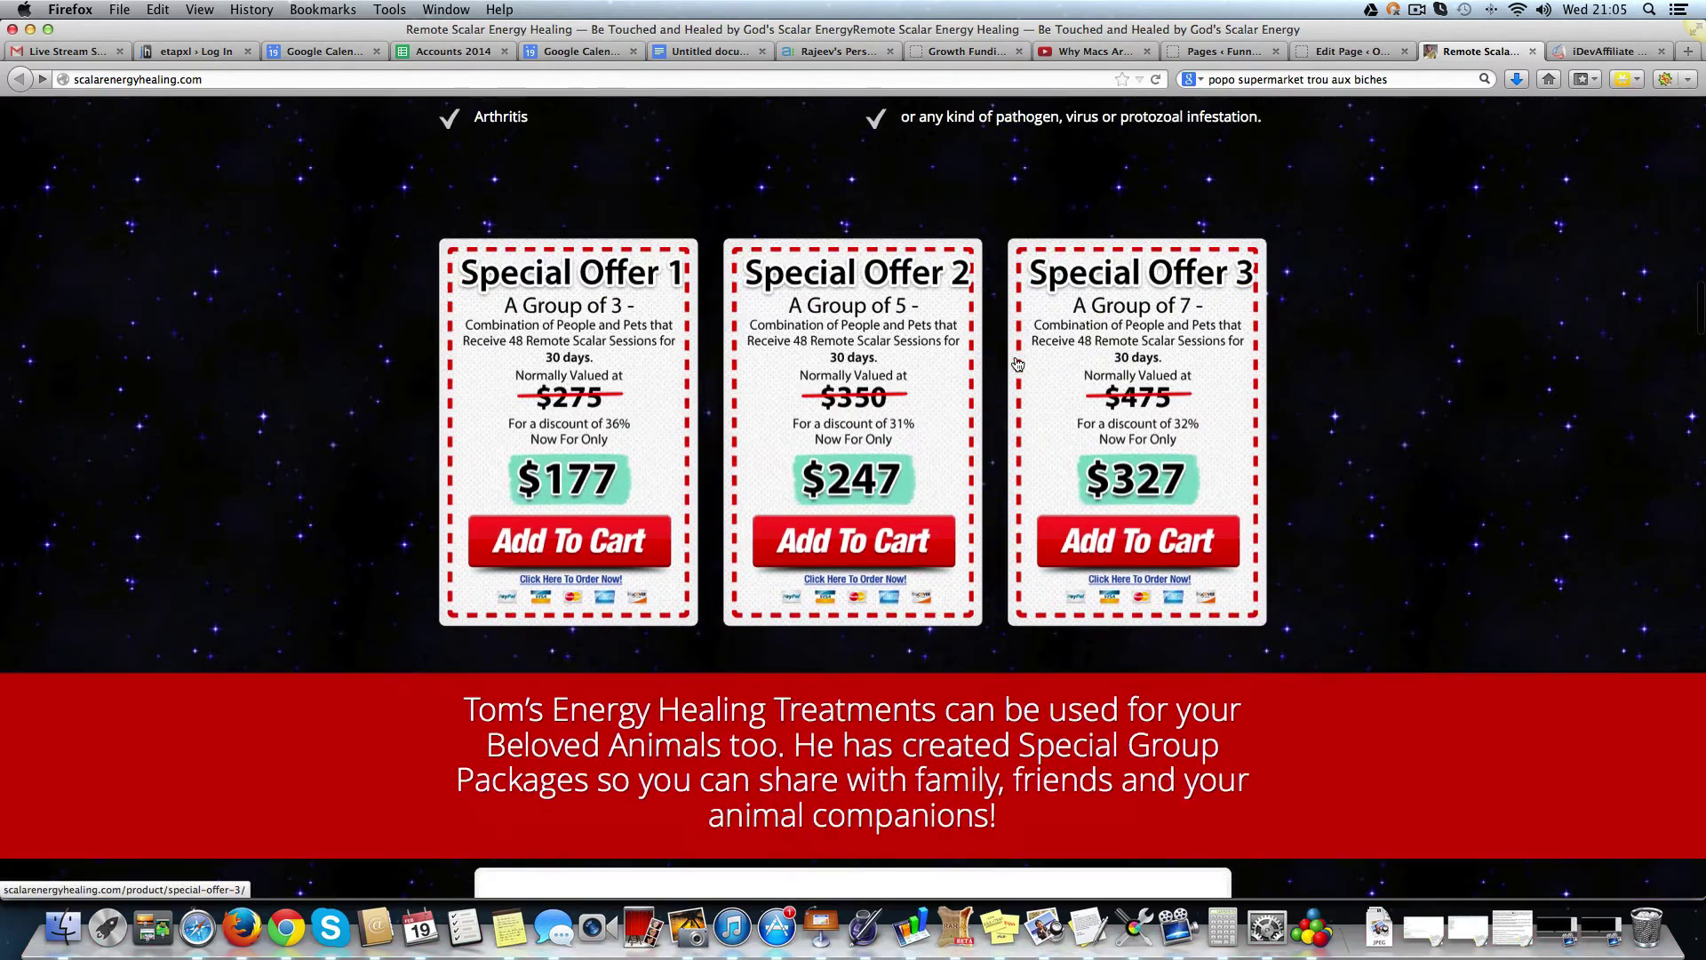
pyautogui.scroll(-1, 1015, 363)
pyautogui.scroll(-1, 1016, 361)
pyautogui.scroll(-1, 1017, 362)
pyautogui.scroll(-2, 1016, 362)
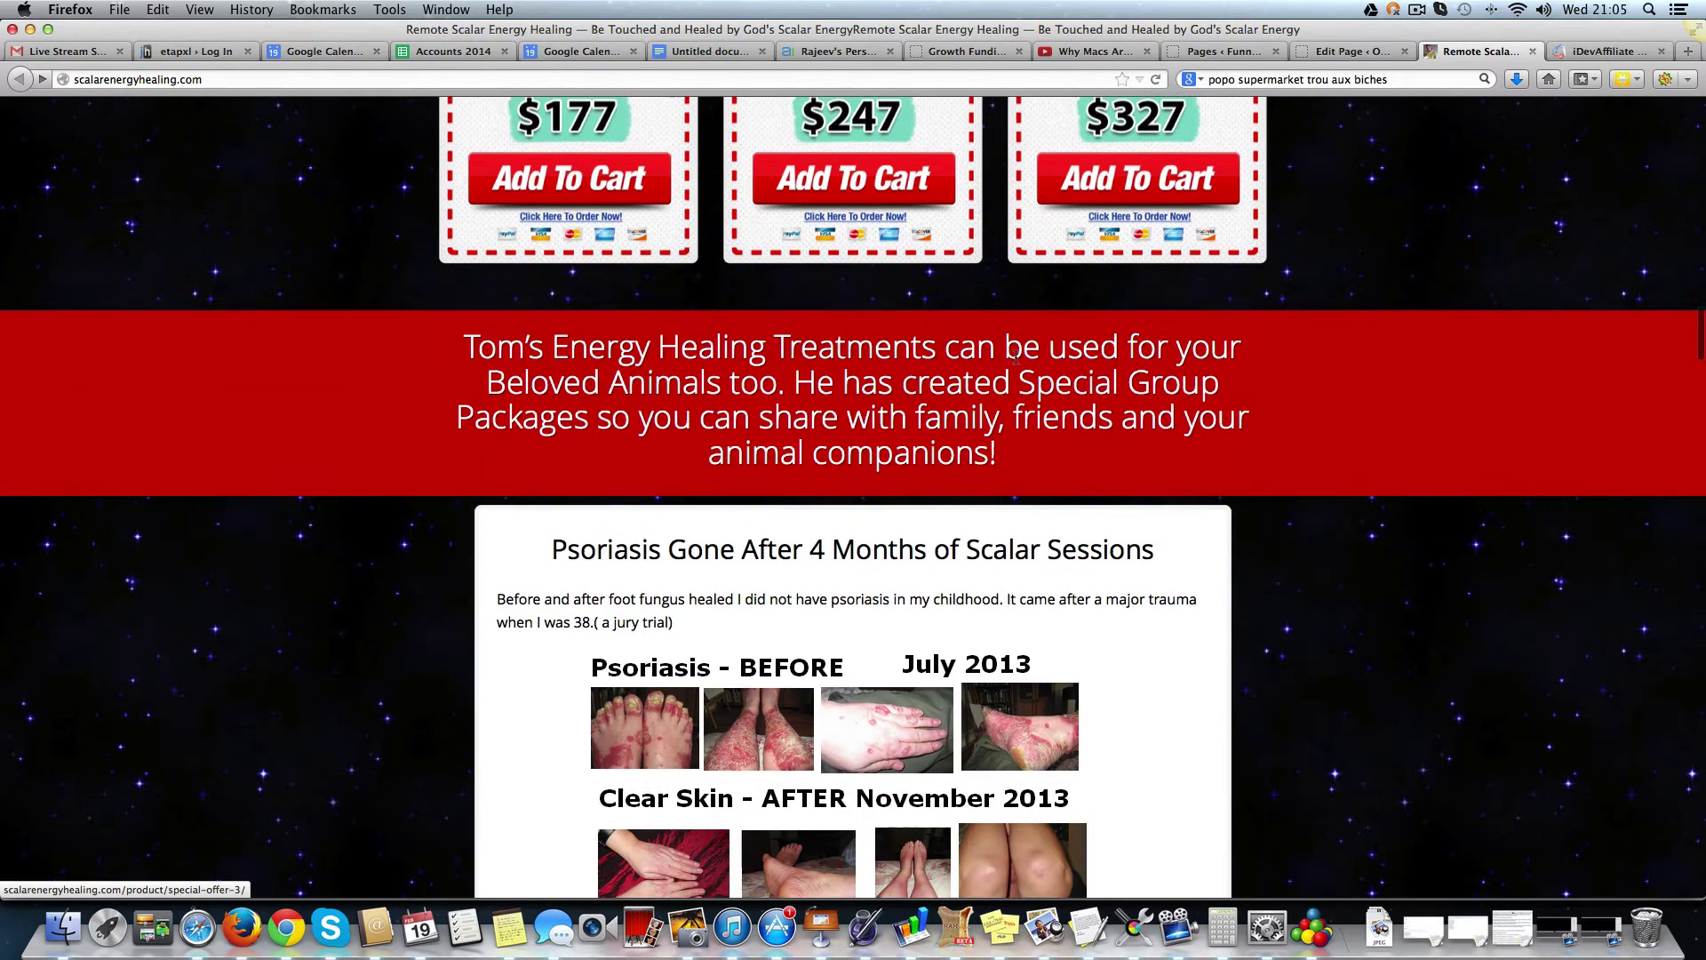
pyautogui.scroll(-1, 1015, 361)
pyautogui.scroll(-3, 1014, 355)
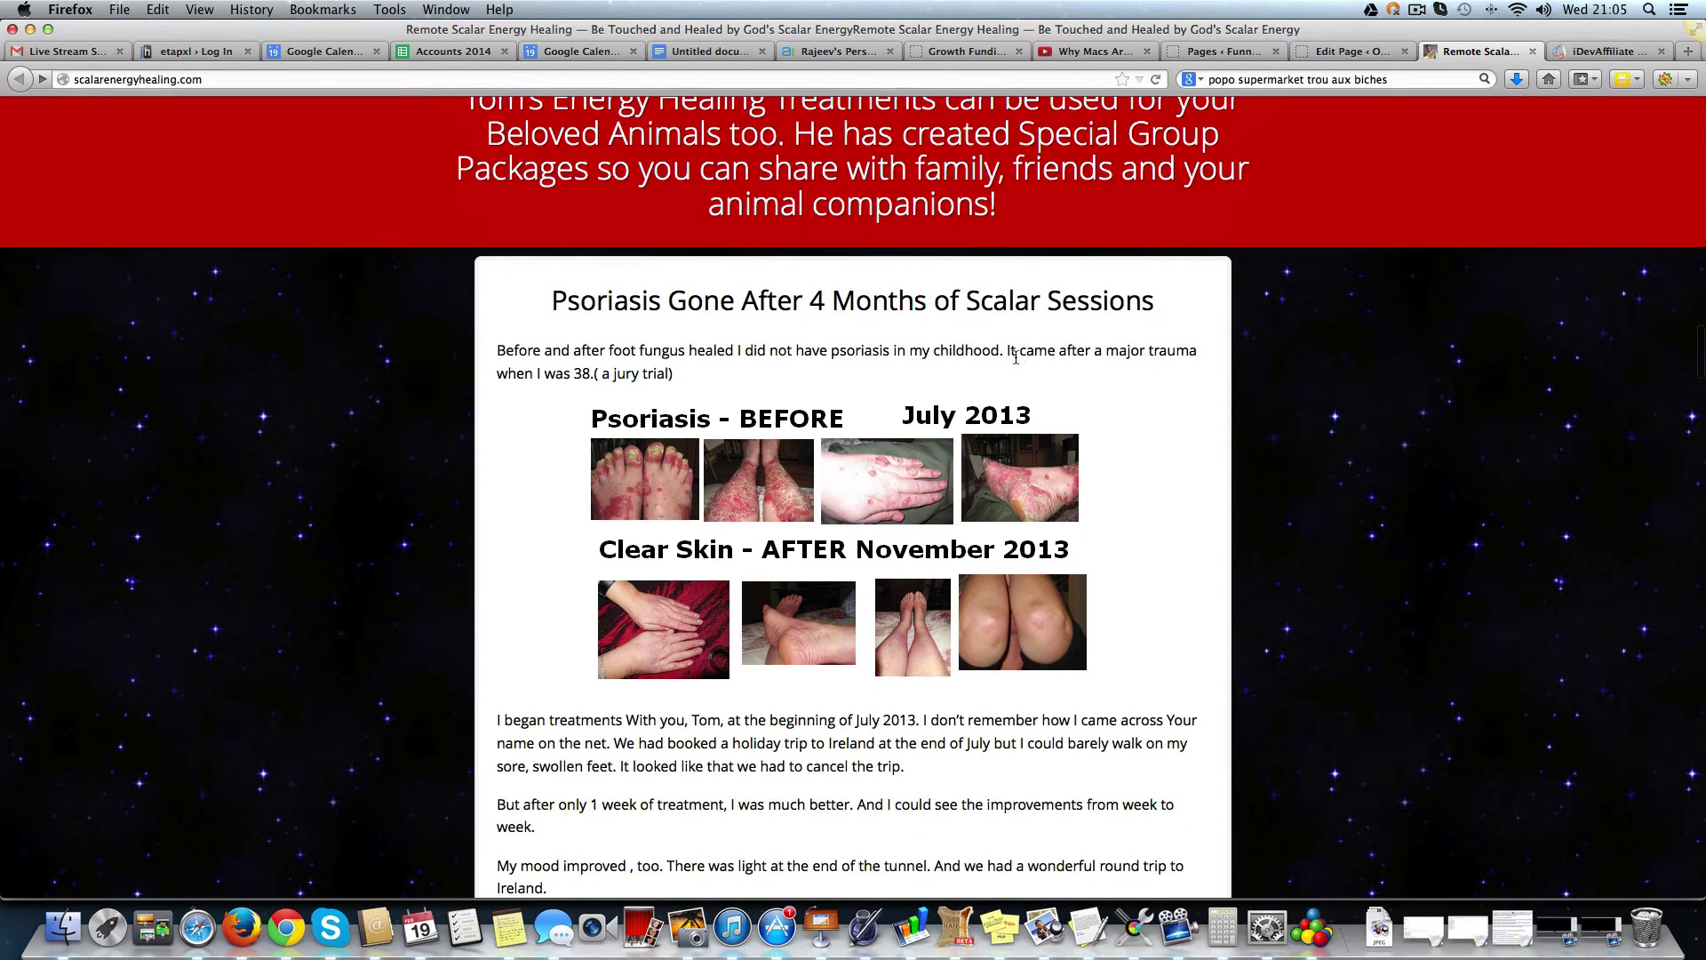
pyautogui.scroll(-1, 1015, 358)
pyautogui.scroll(-1, 1015, 361)
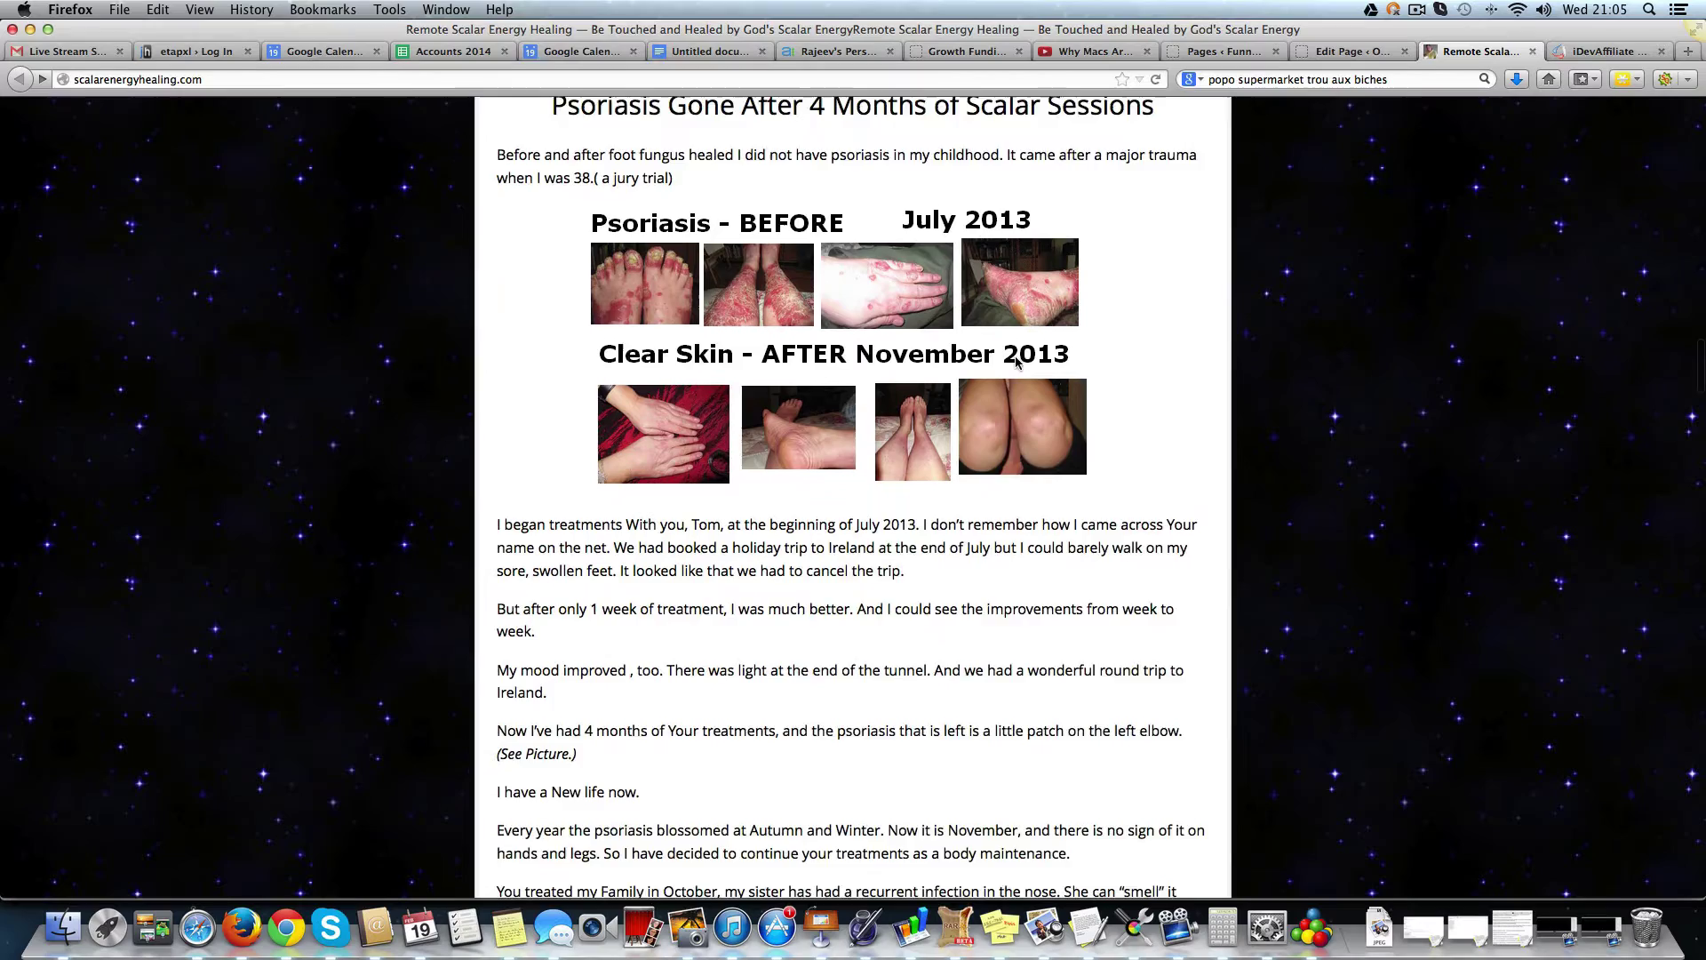
pyautogui.scroll(-2, 1016, 361)
pyautogui.scroll(1, 1016, 360)
pyautogui.scroll(-3, 1016, 361)
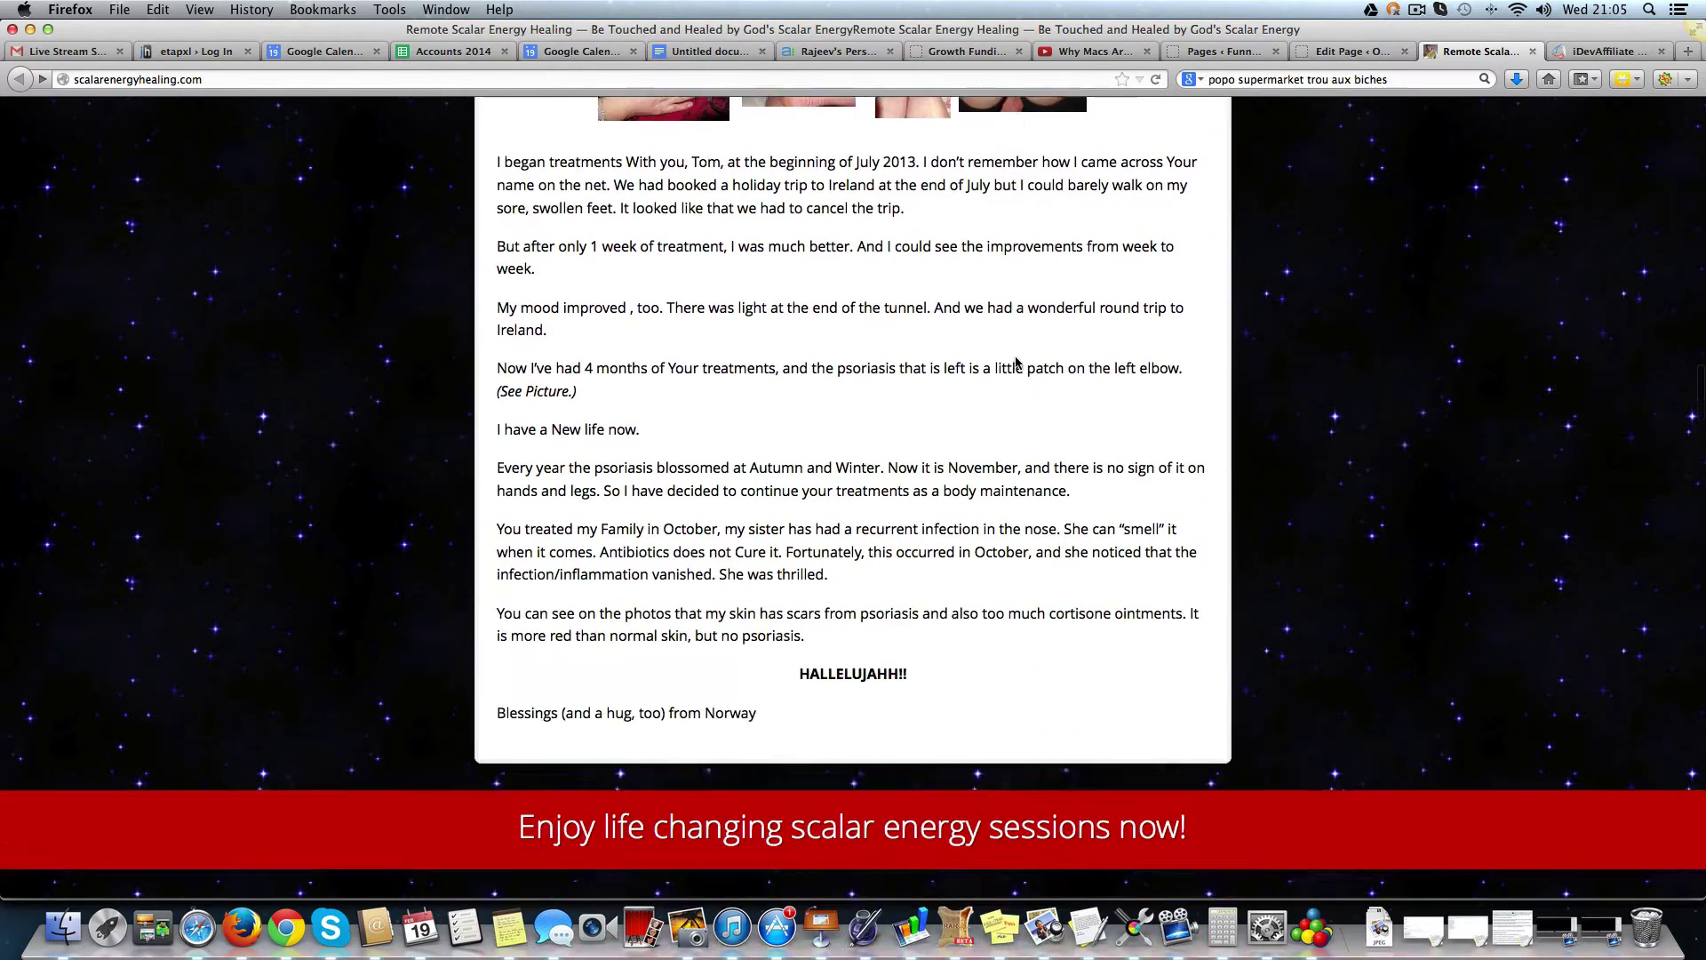
pyautogui.scroll(-1, 1016, 359)
pyautogui.scroll(-2, 1016, 359)
pyautogui.scroll(-1, 1017, 360)
pyautogui.scroll(-1, 1017, 360)
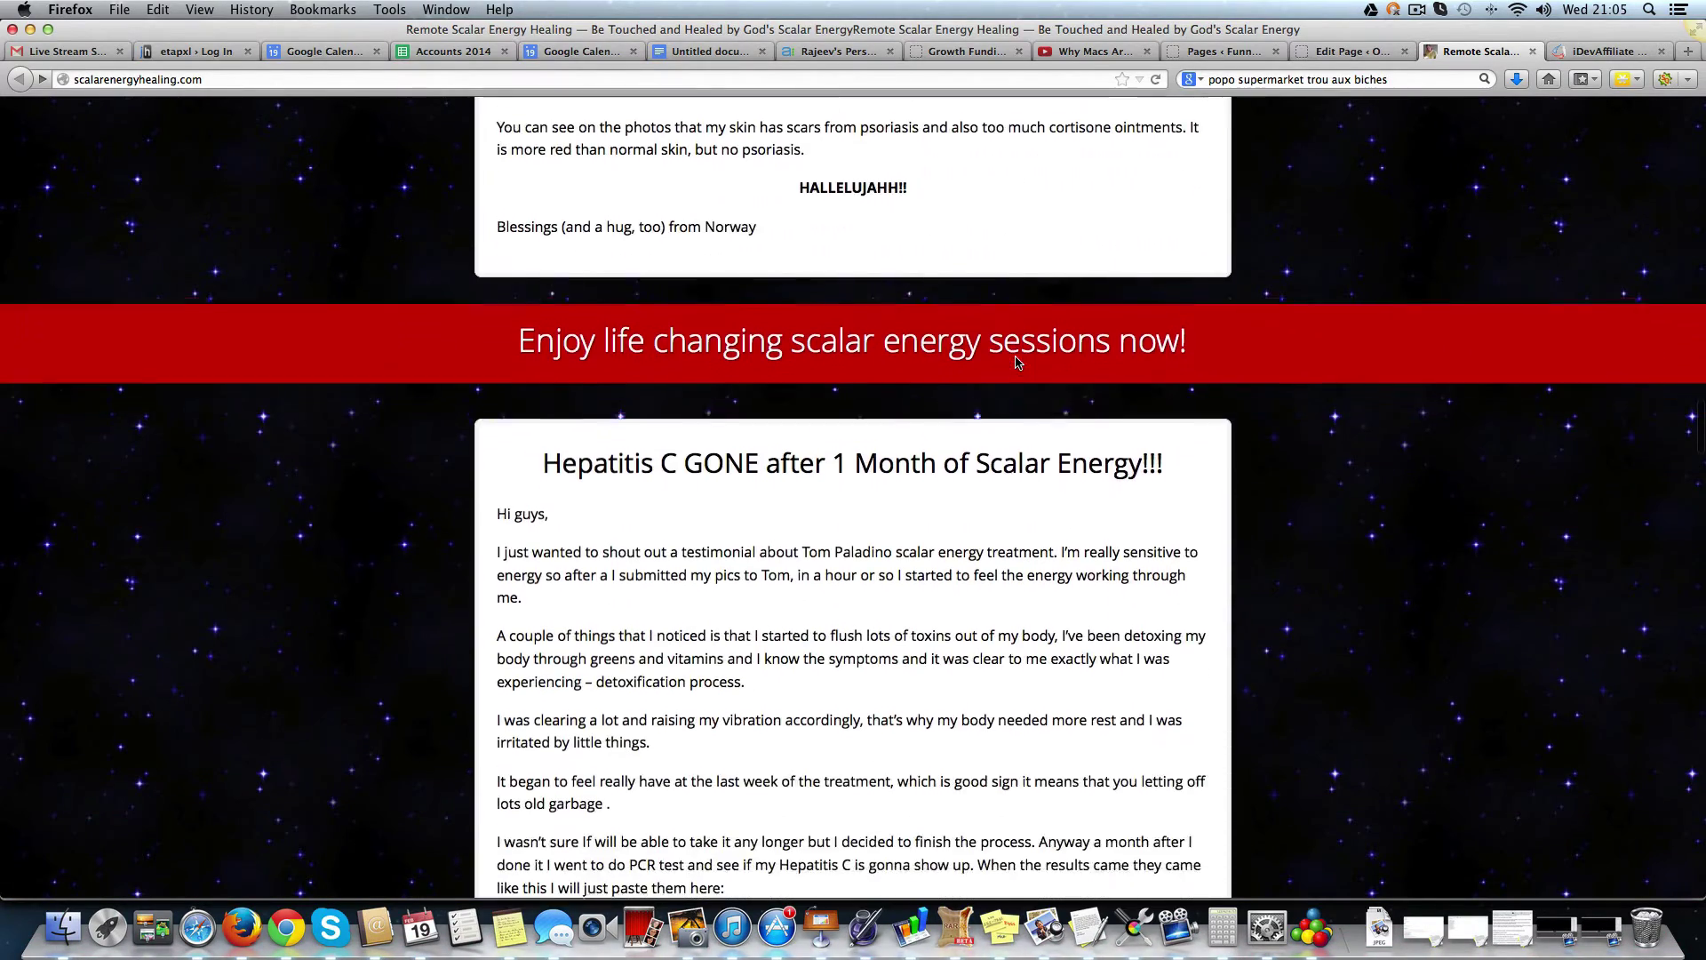
pyautogui.scroll(-3, 1016, 362)
pyautogui.scroll(-2, 1017, 359)
pyautogui.scroll(-2, 1017, 358)
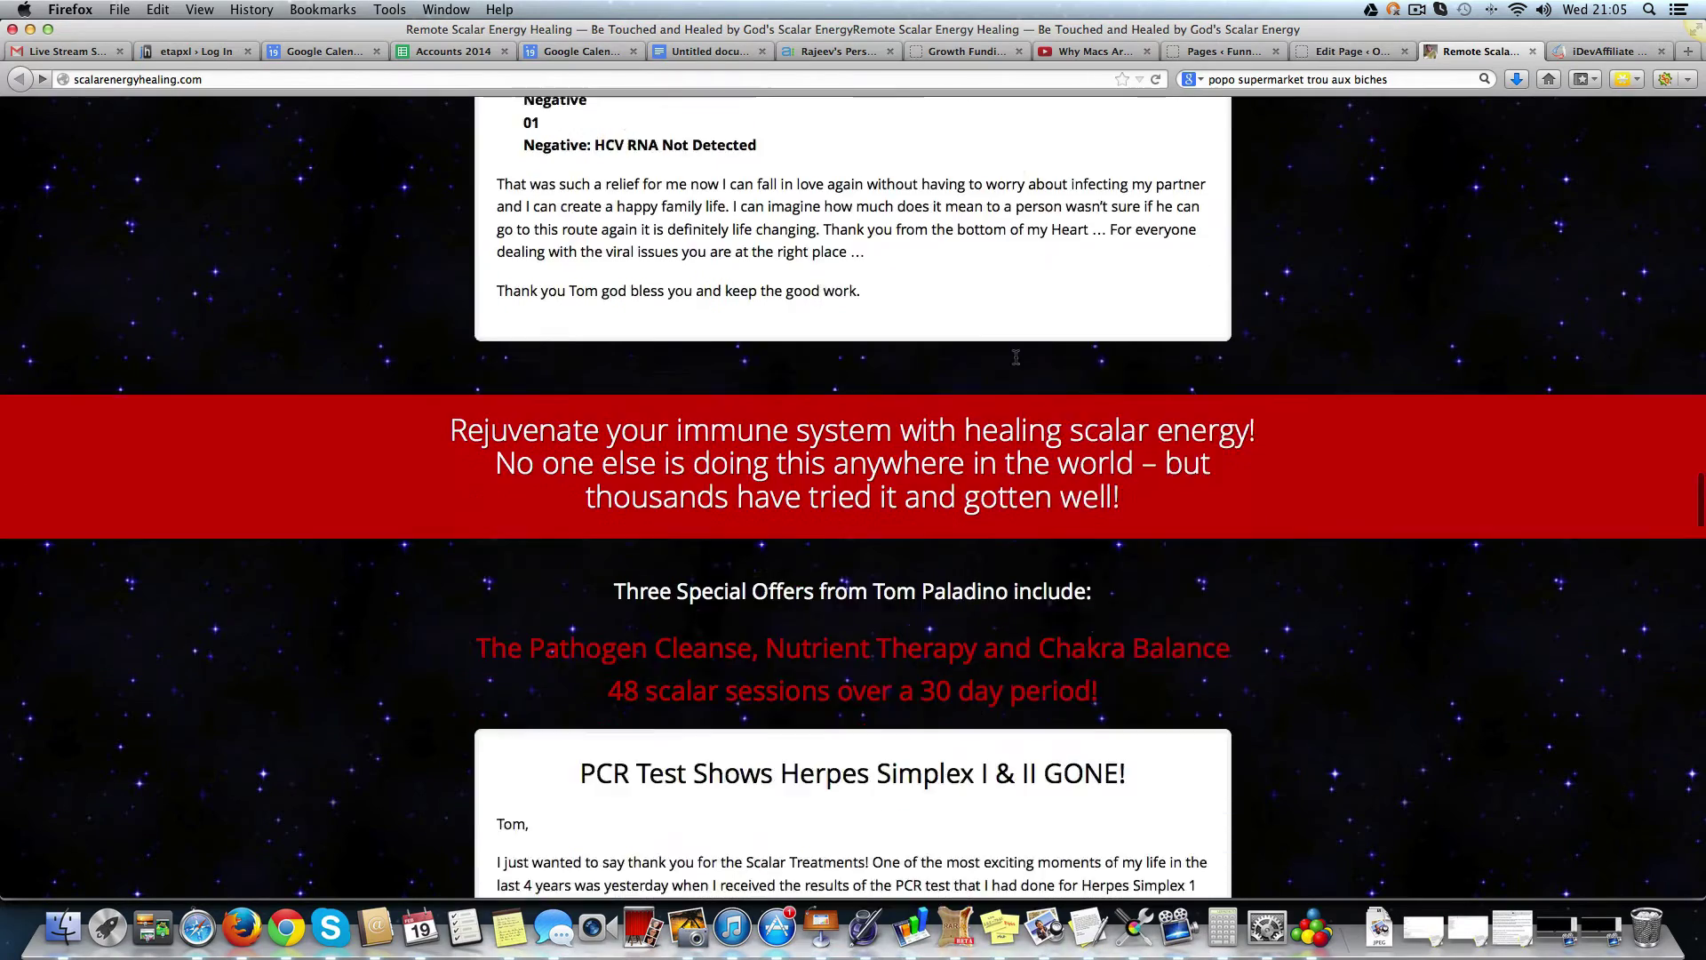
pyautogui.scroll(-2, 1017, 358)
pyautogui.scroll(-2, 1016, 357)
pyautogui.scroll(-1, 1016, 359)
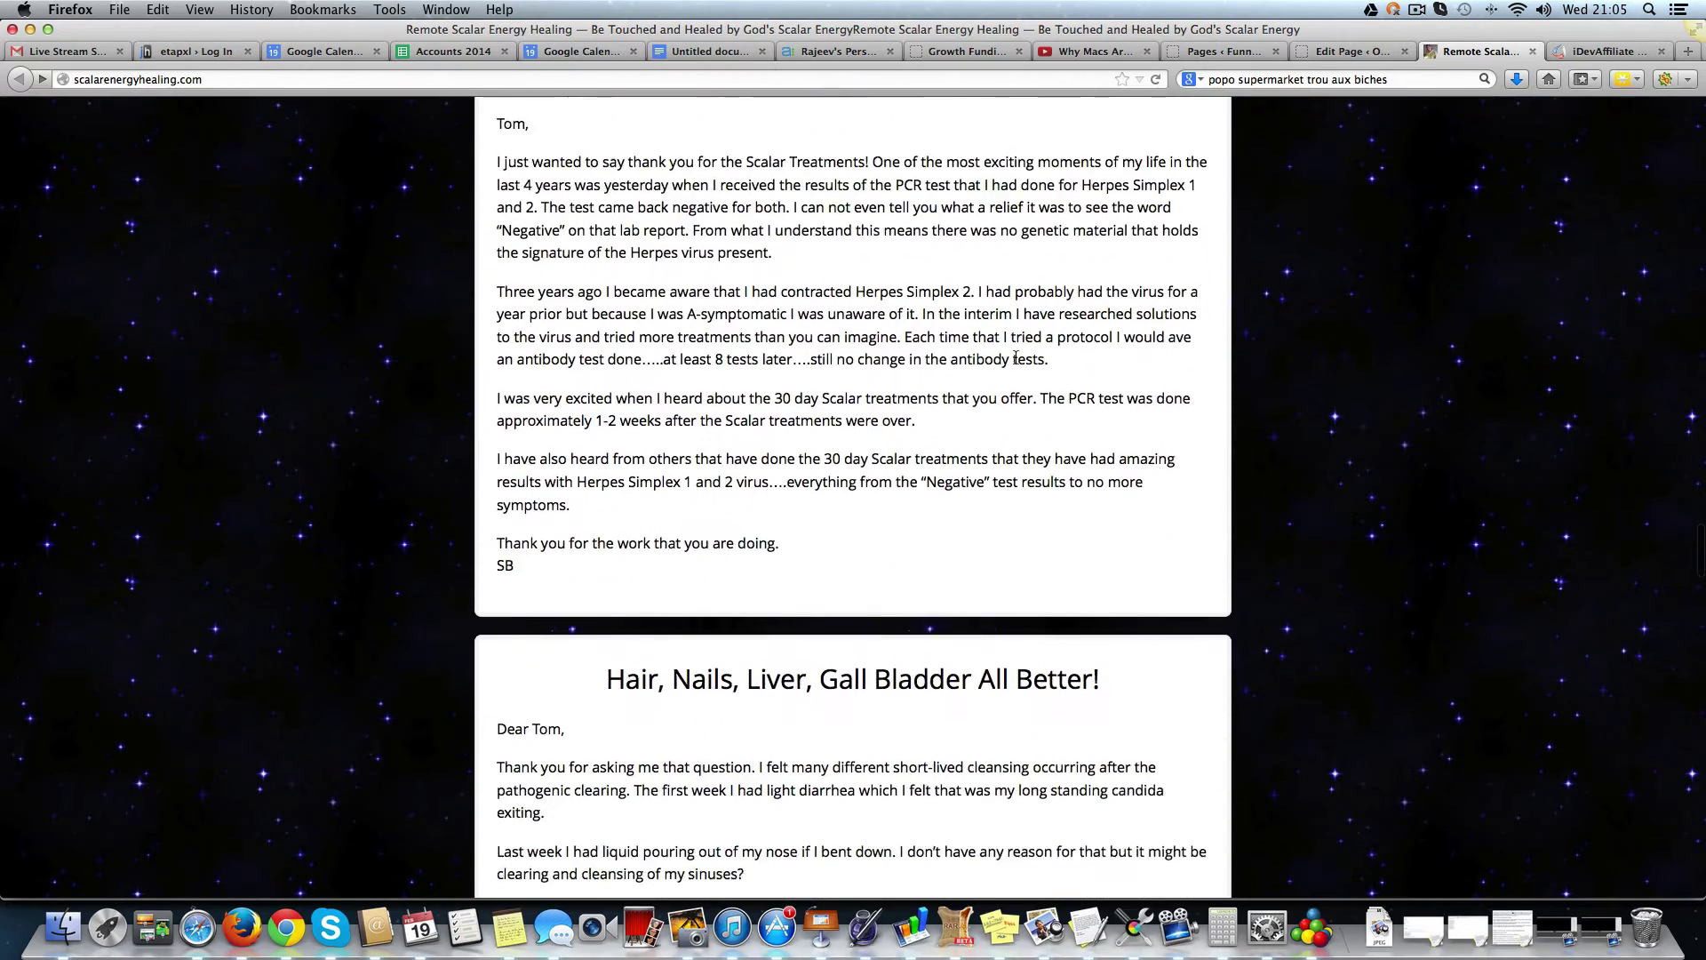
pyautogui.scroll(-2, 1015, 358)
pyautogui.scroll(-1, 1015, 357)
pyautogui.scroll(-1, 1017, 358)
pyautogui.scroll(-1, 1016, 358)
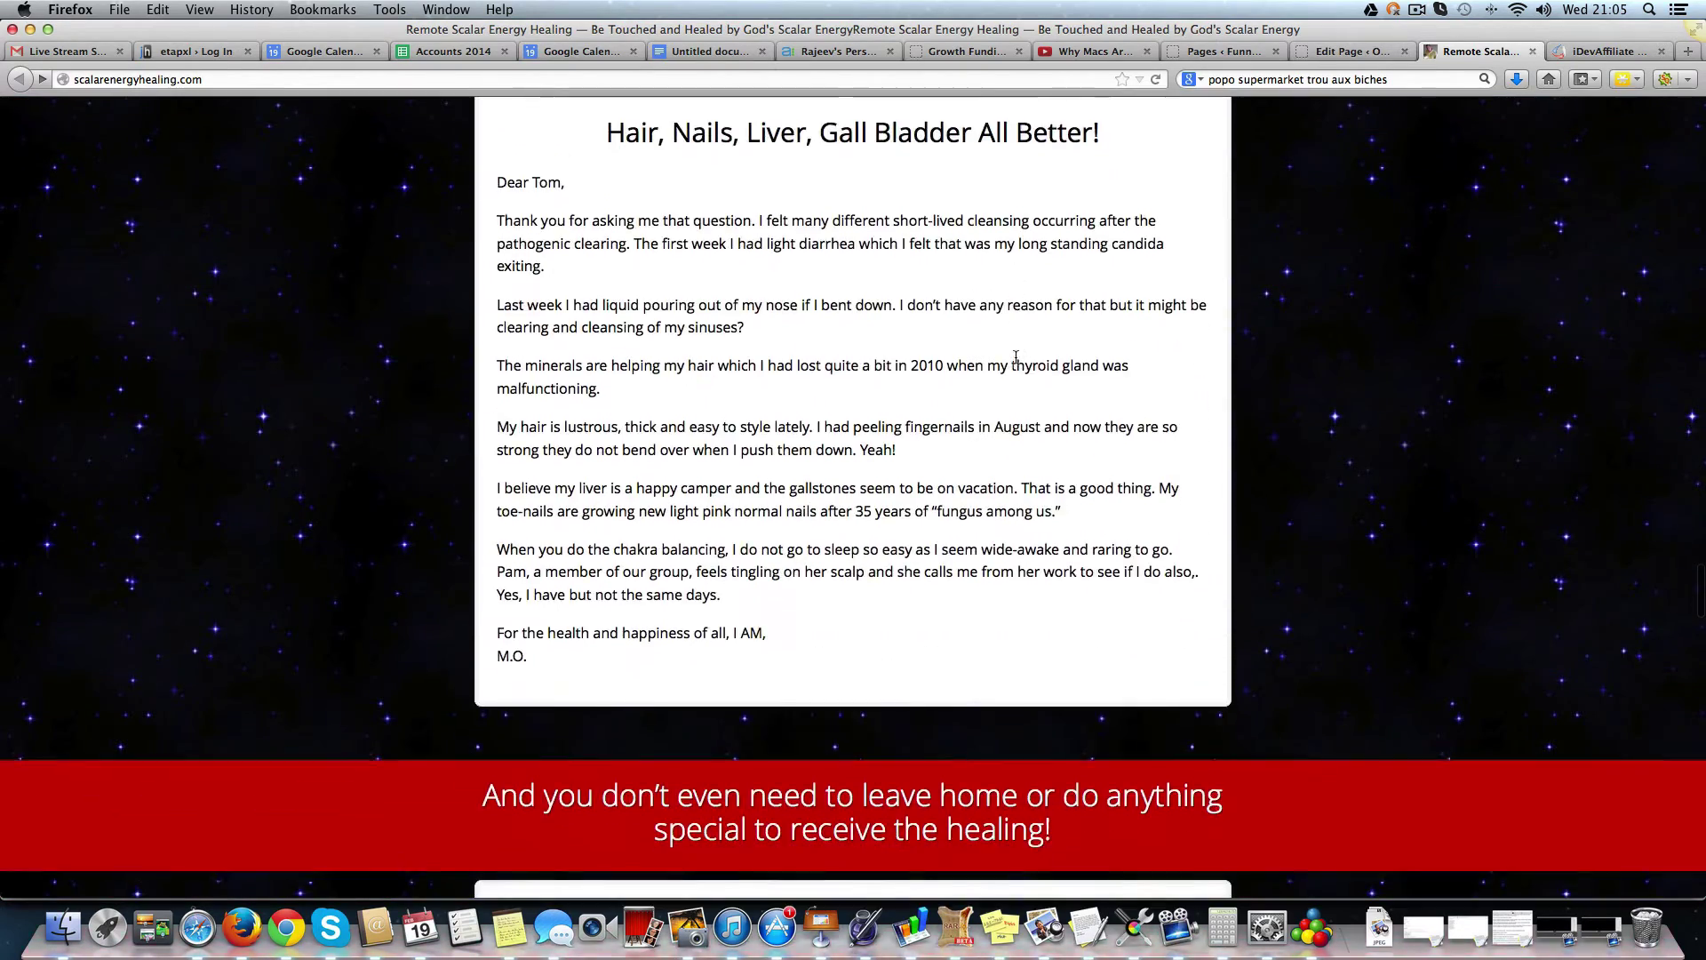
pyautogui.scroll(-2, 1016, 358)
pyautogui.scroll(-1, 1015, 358)
pyautogui.scroll(-2, 1015, 357)
pyautogui.scroll(-1, 1015, 362)
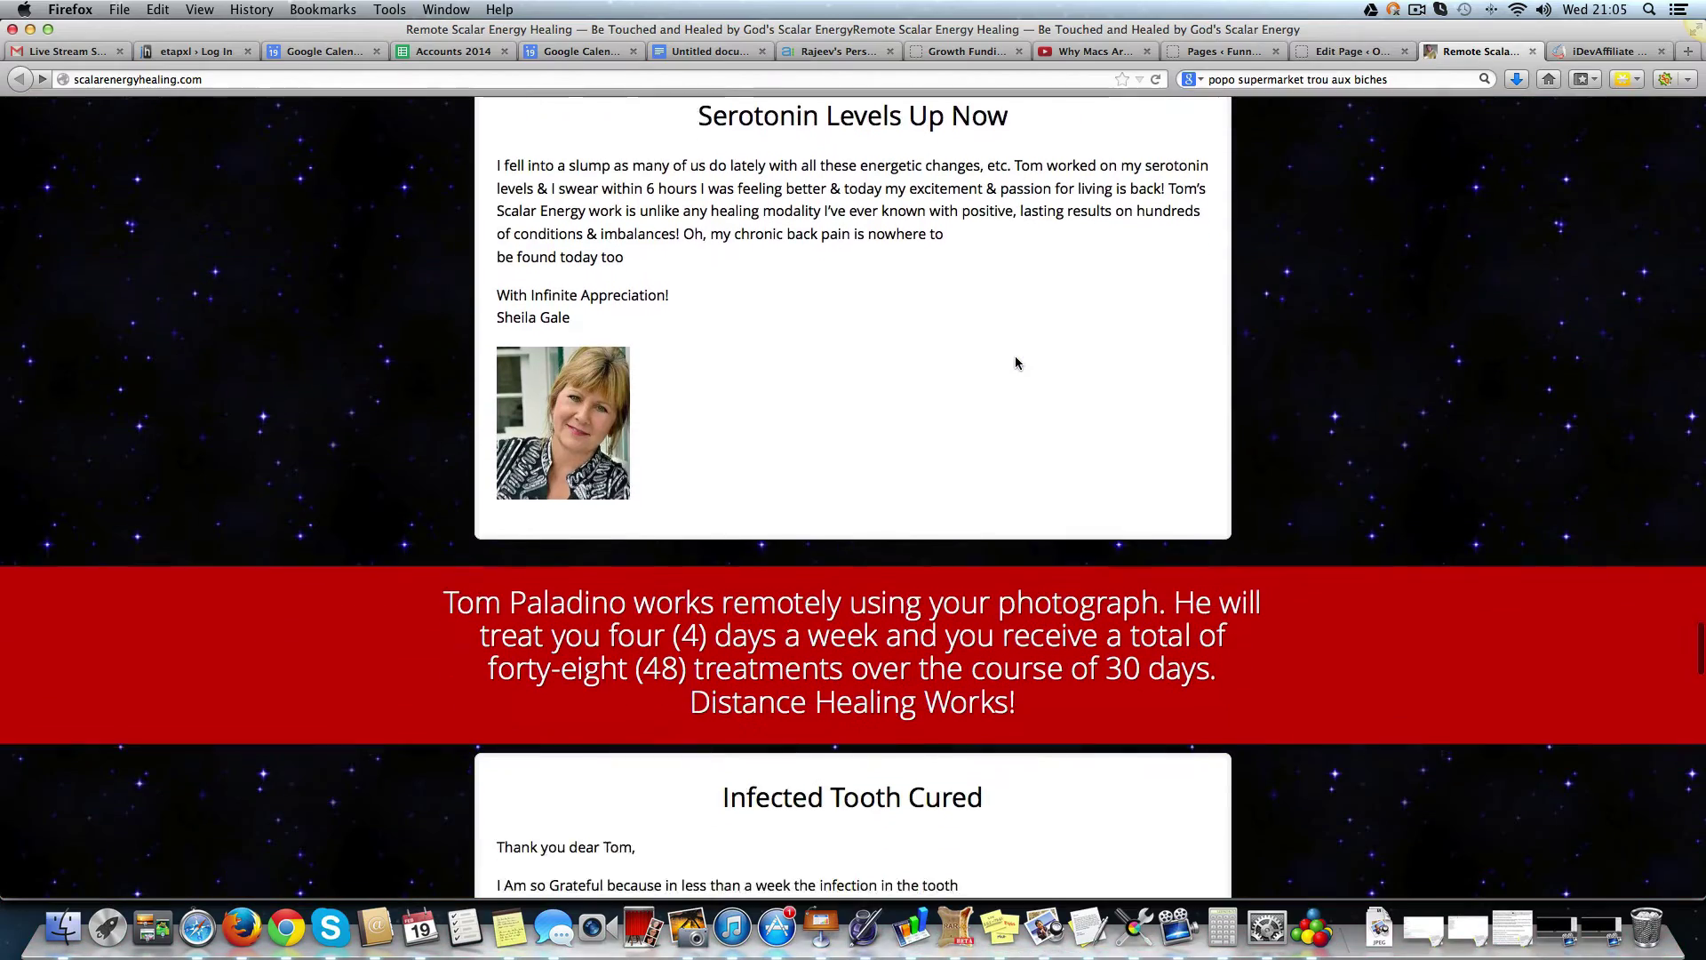
pyautogui.scroll(-1, 1015, 361)
pyautogui.scroll(-1, 1015, 362)
pyautogui.scroll(-1, 1015, 361)
pyautogui.scroll(-1, 1016, 361)
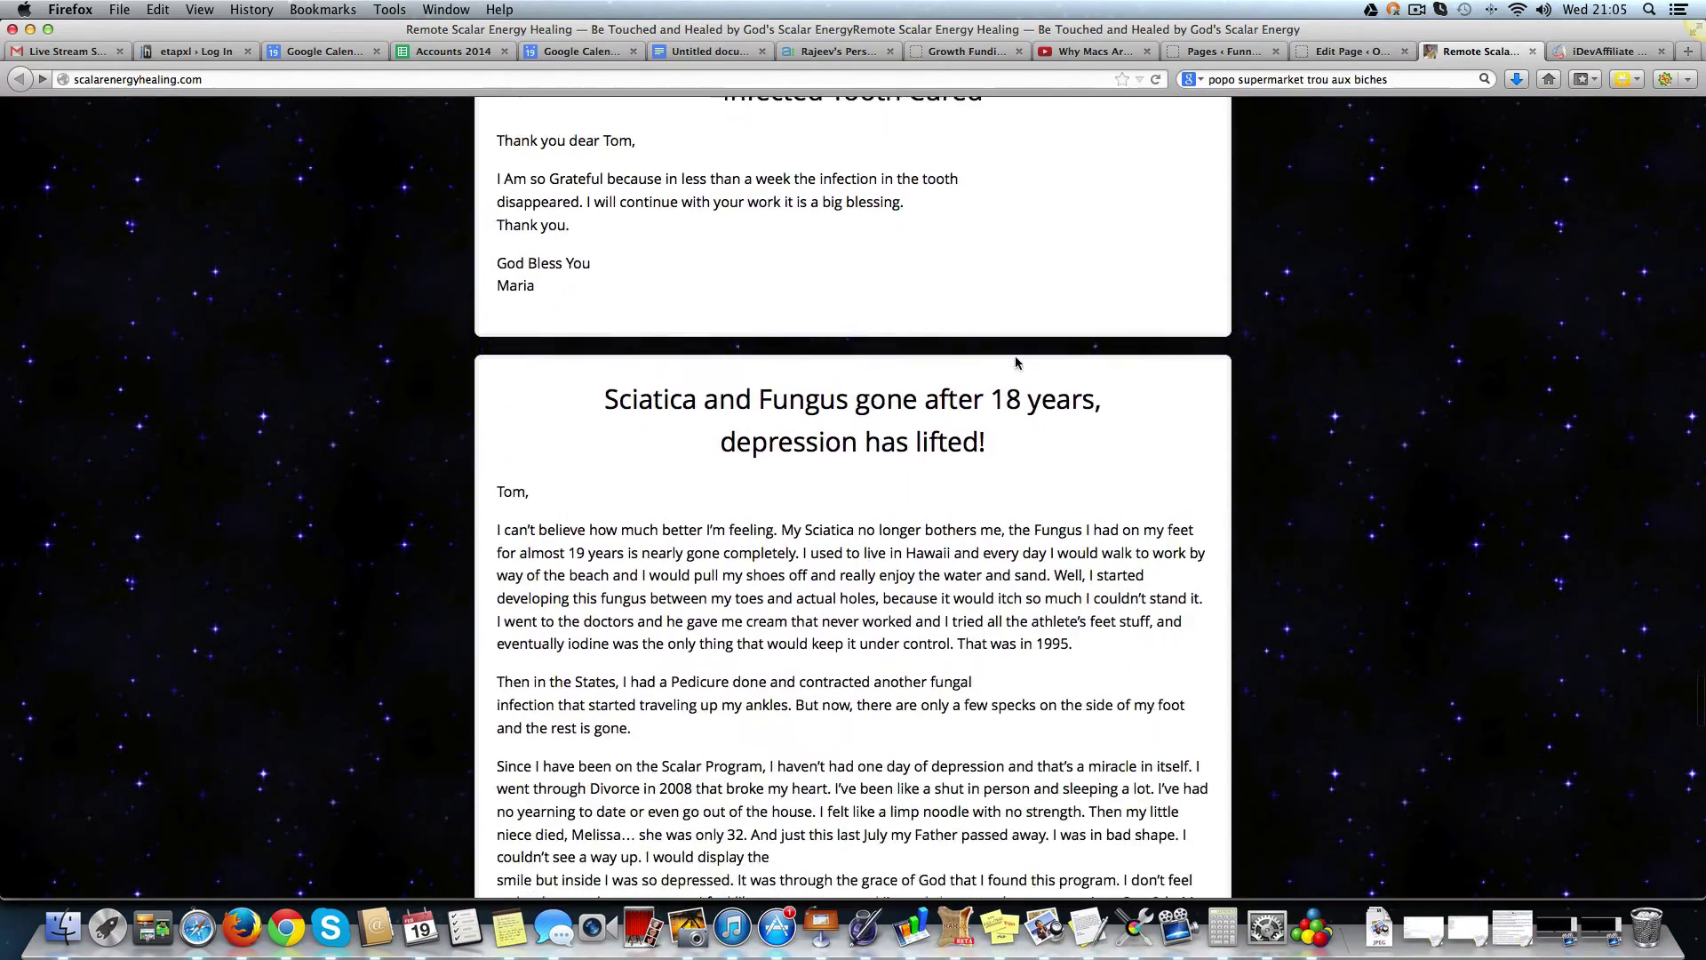
pyautogui.scroll(-1, 1015, 362)
pyautogui.scroll(-1, 1016, 361)
pyautogui.scroll(-1, 1015, 361)
pyautogui.scroll(-1, 1015, 360)
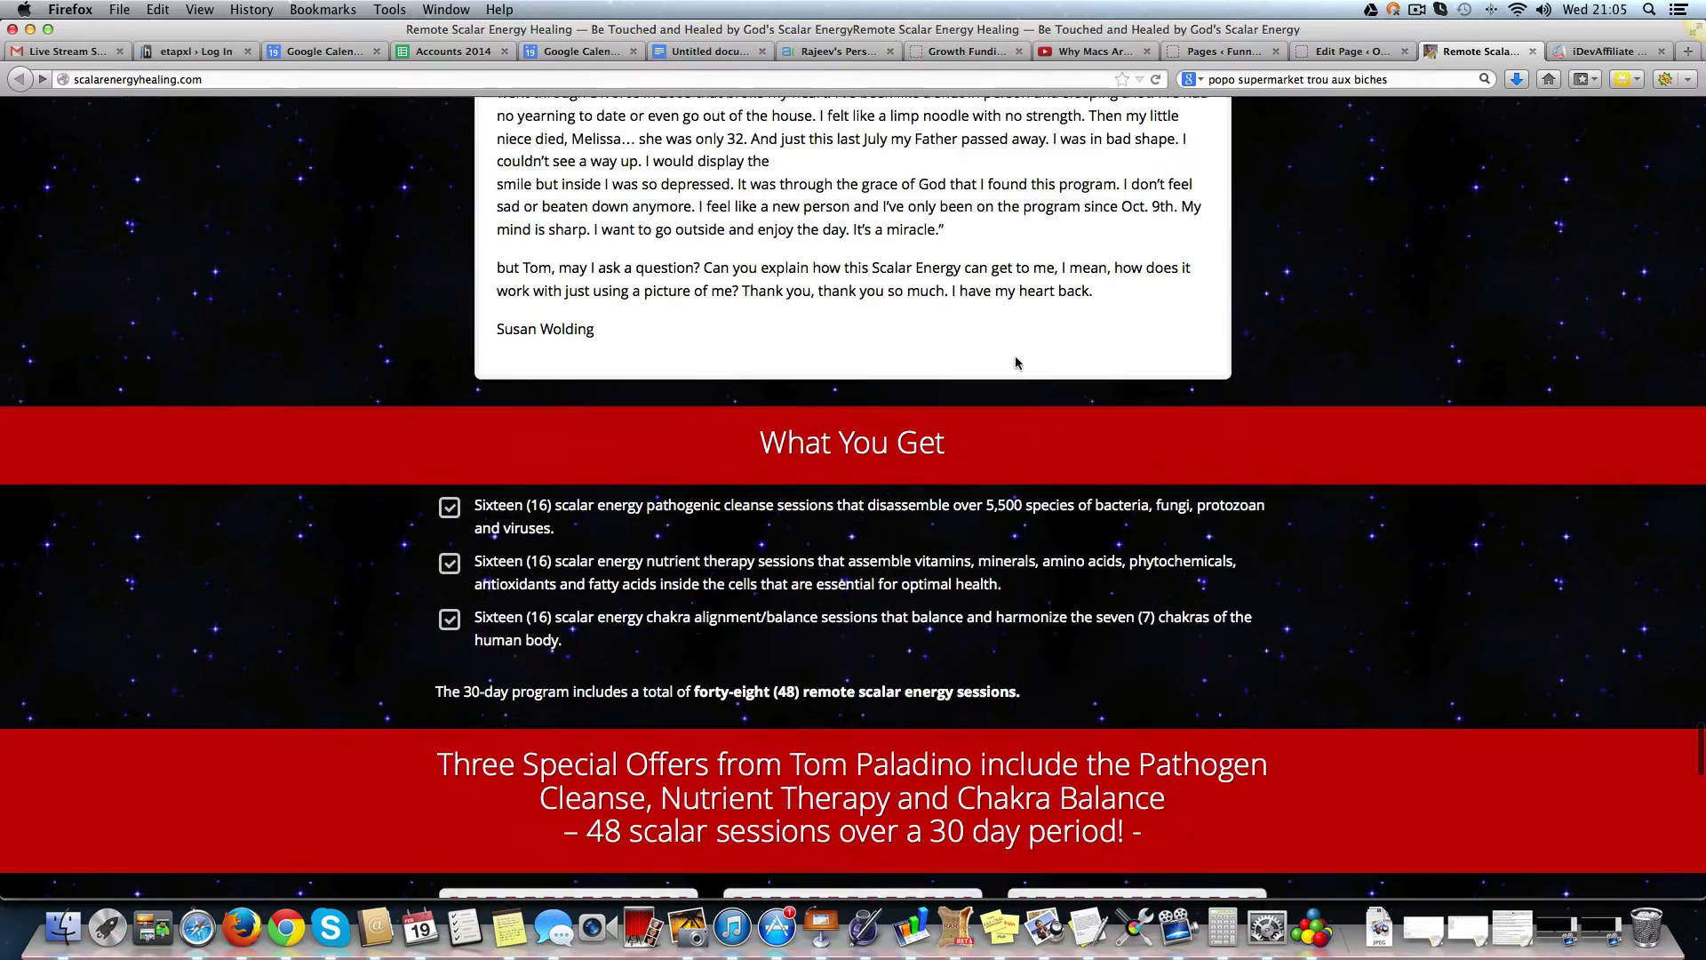
pyautogui.scroll(-1, 1017, 362)
pyautogui.scroll(-1, 1016, 362)
pyautogui.scroll(-1, 1016, 361)
pyautogui.scroll(-1, 1015, 360)
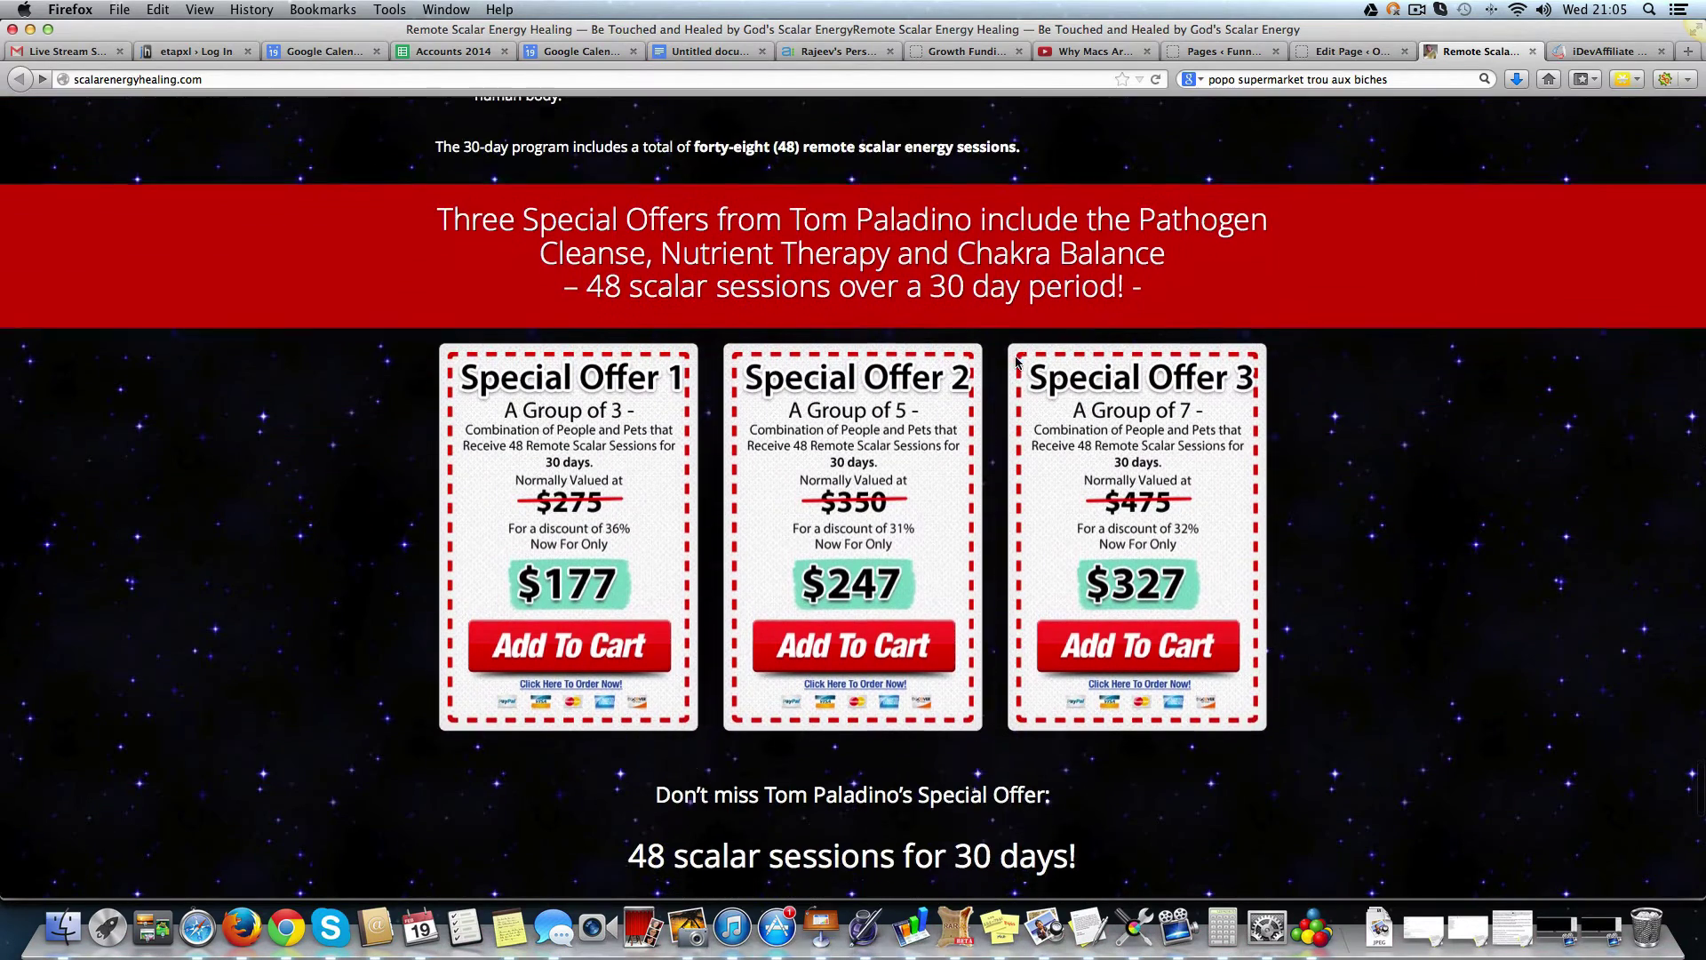
pyautogui.scroll(-1, 1015, 361)
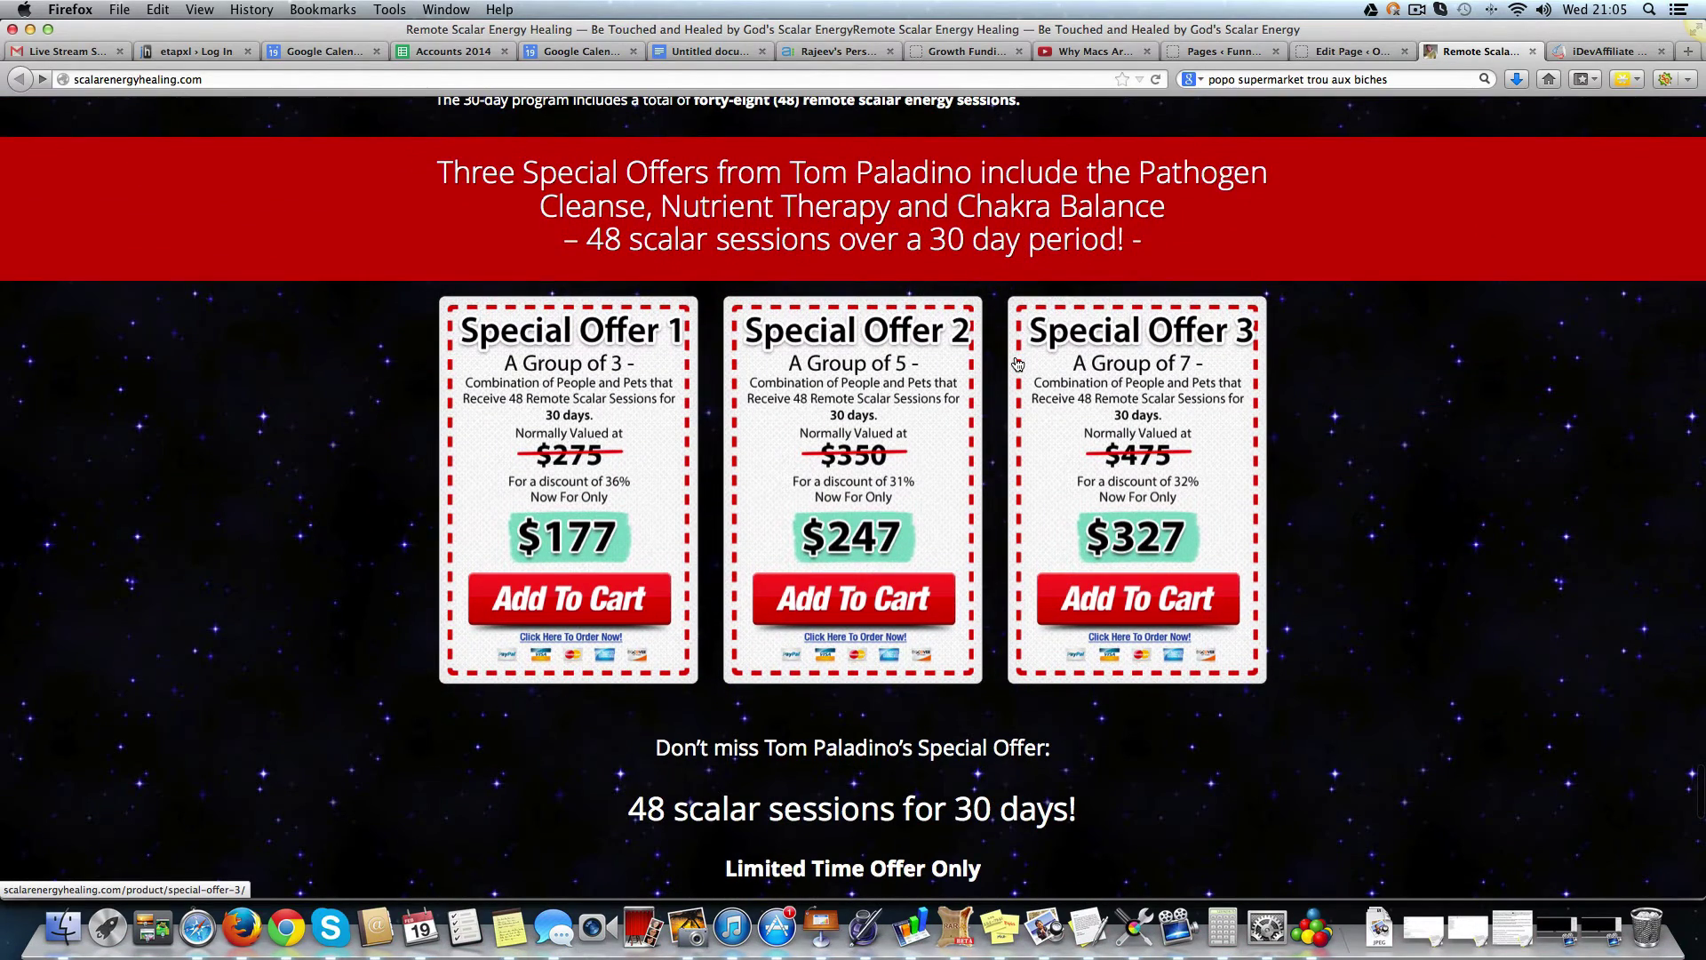
pyautogui.scroll(-1, 1016, 362)
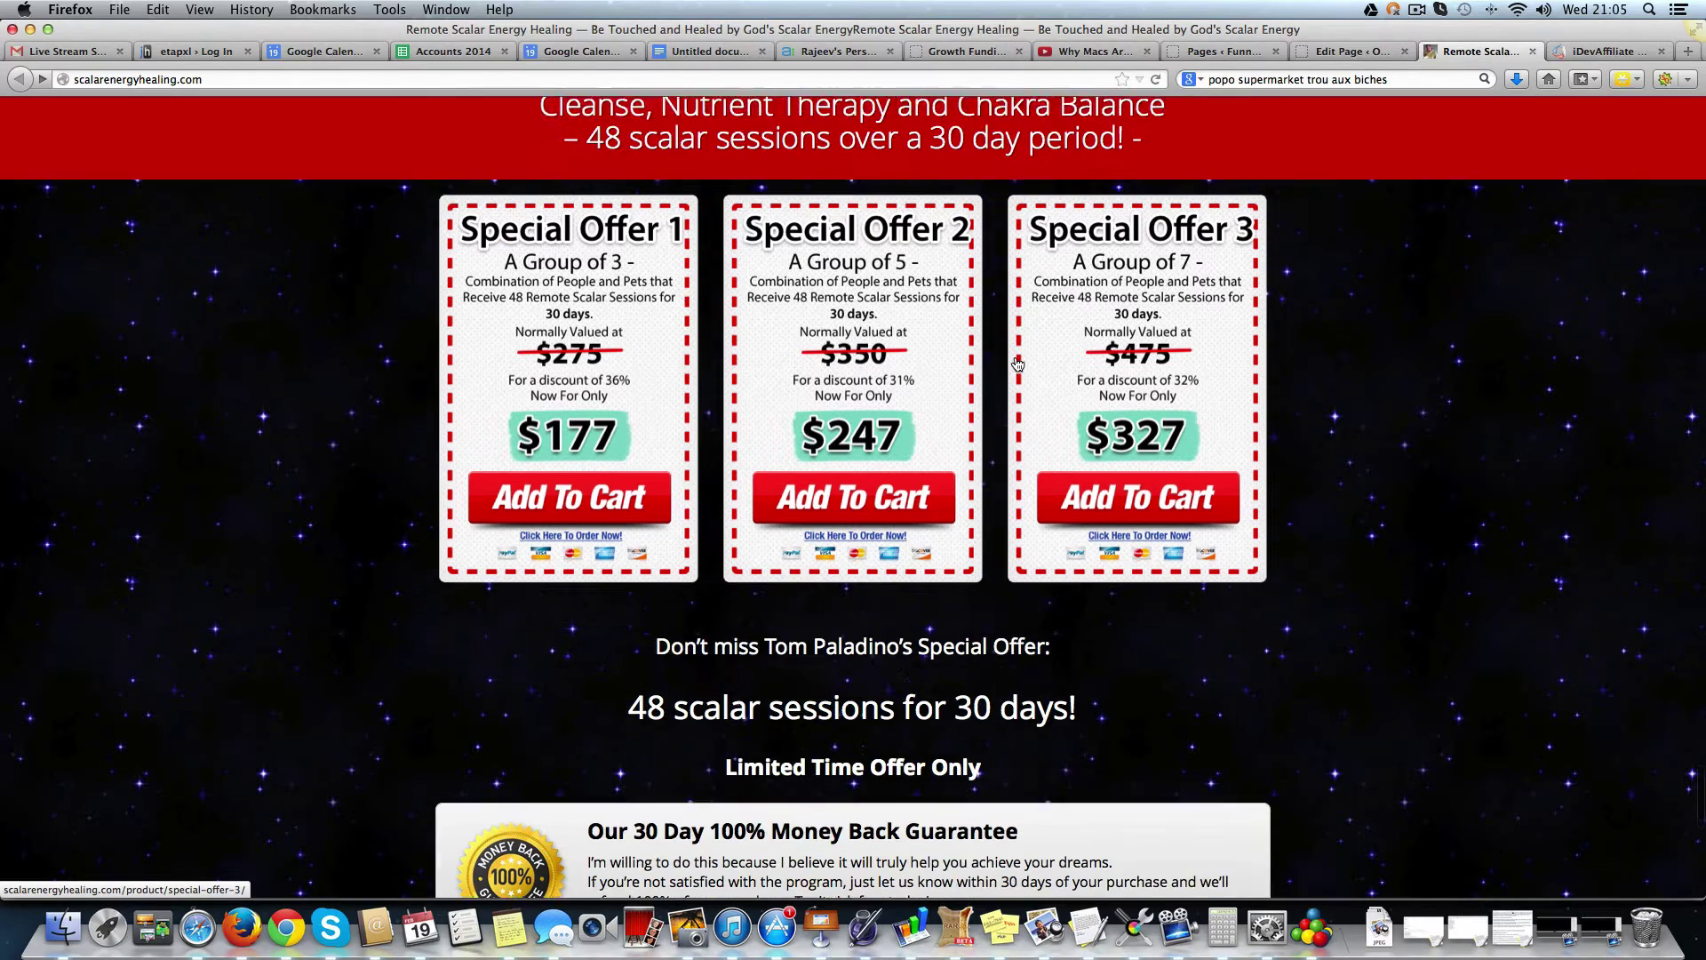
pyautogui.scroll(-1, 1015, 362)
pyautogui.scroll(-1, 1017, 362)
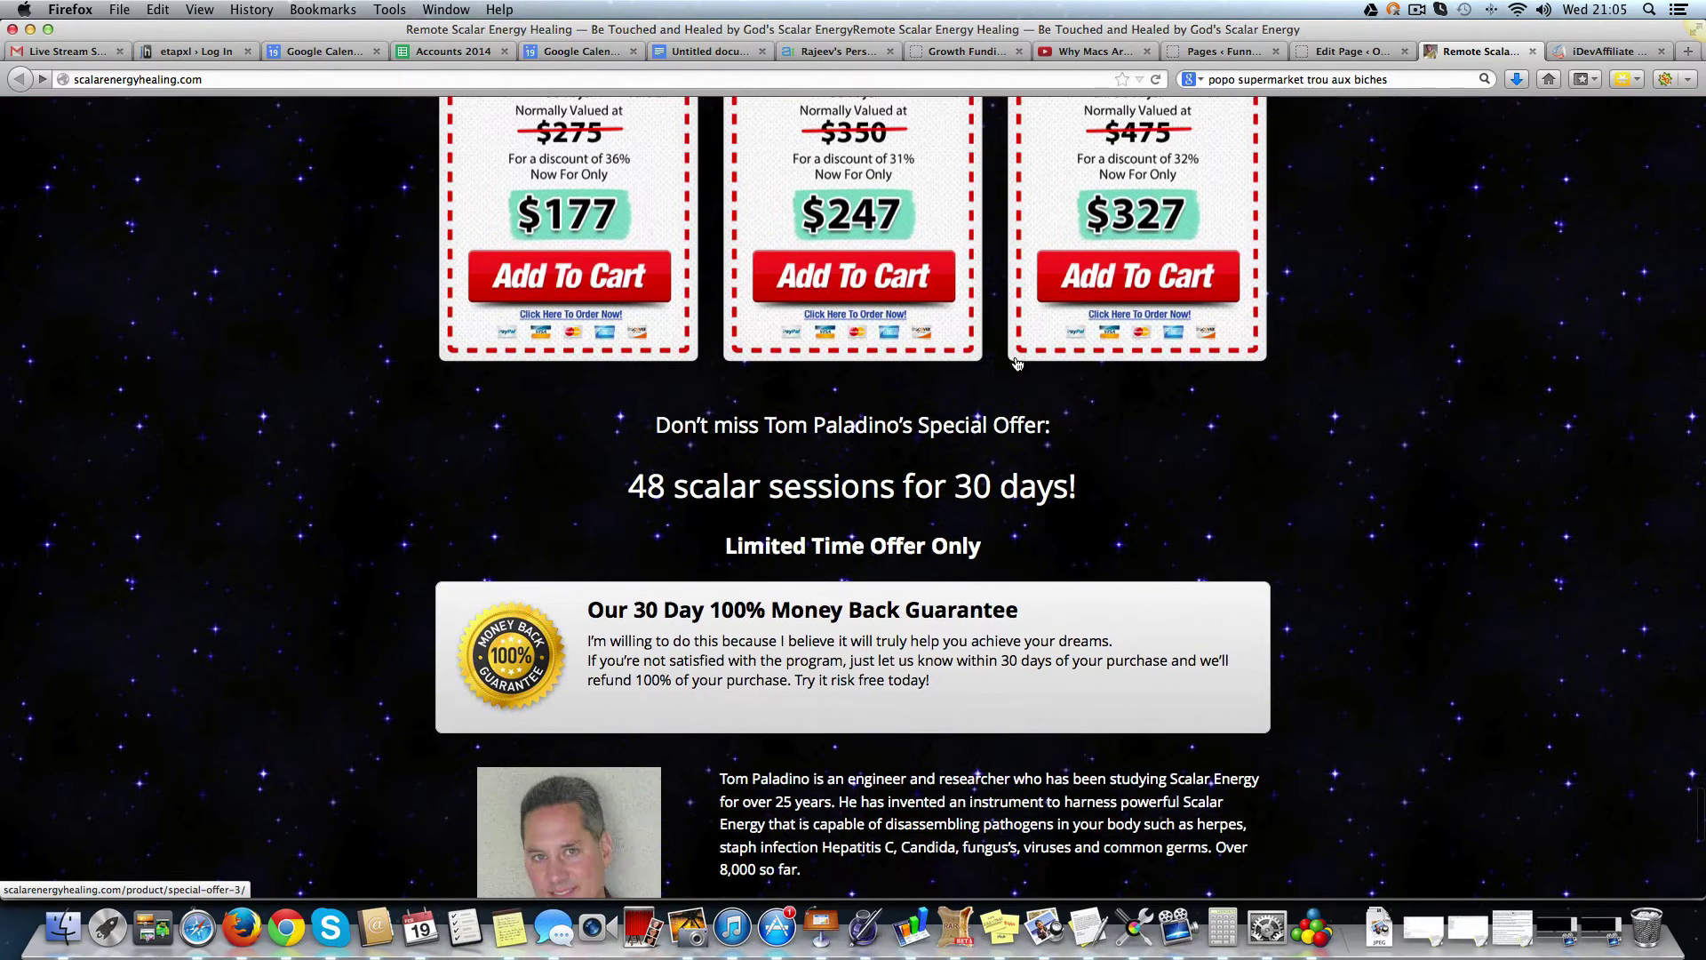
pyautogui.scroll(-1, 1015, 362)
pyautogui.scroll(-1, 1016, 357)
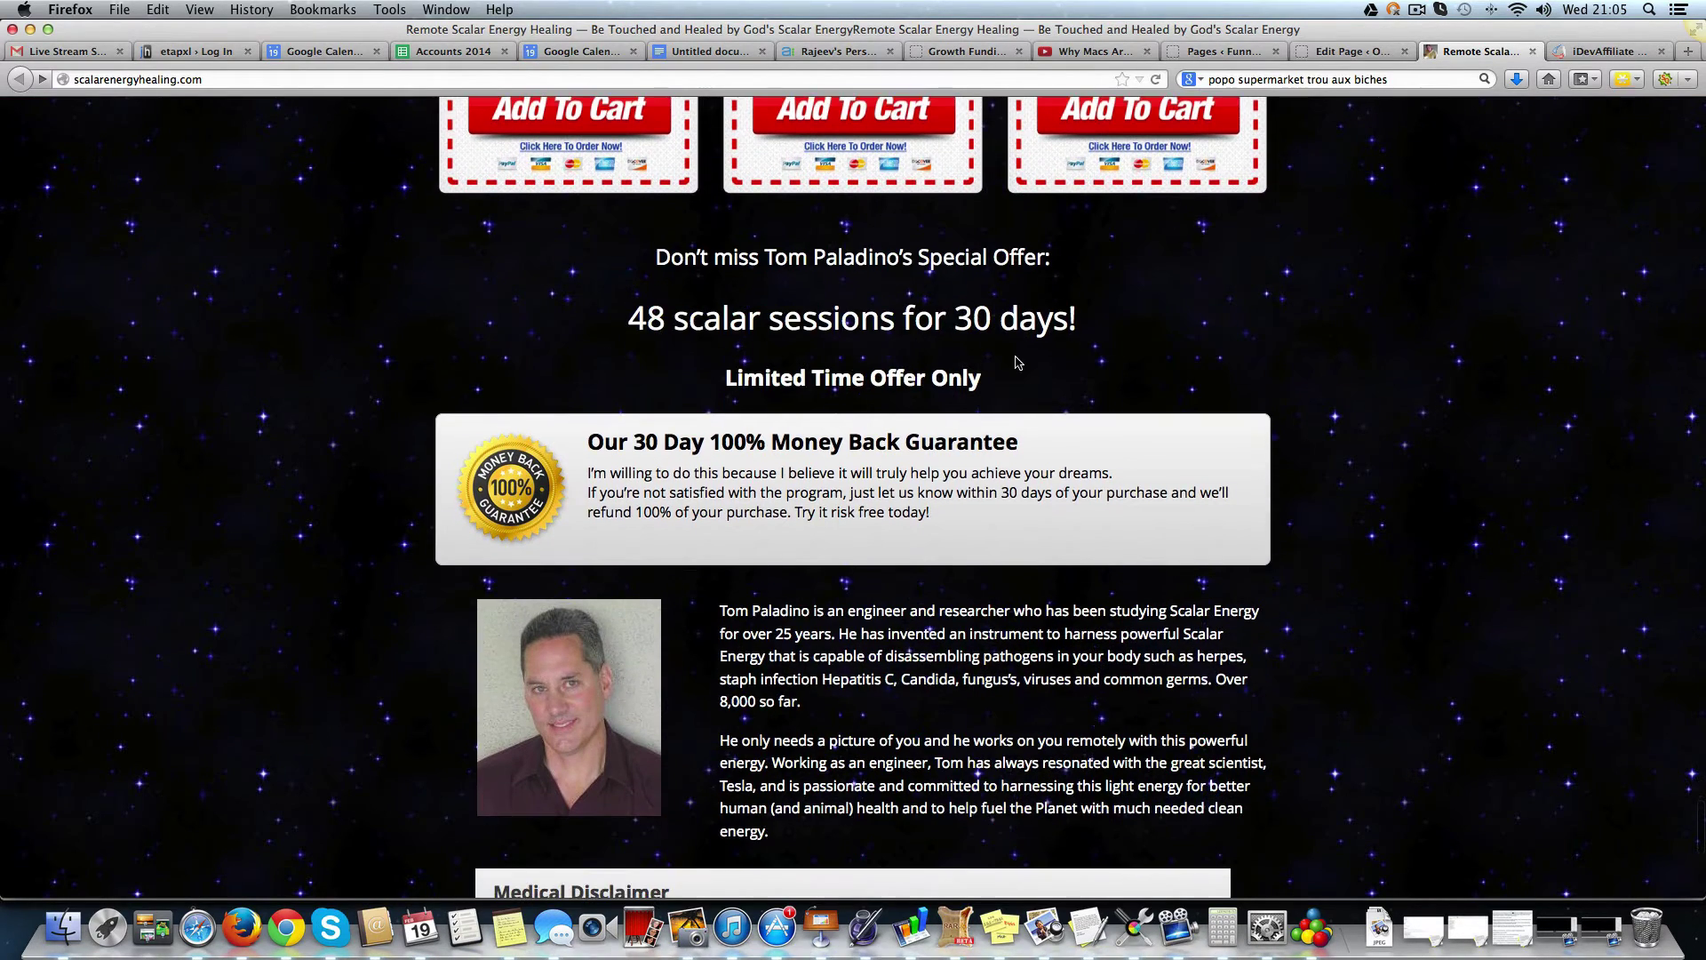
pyautogui.scroll(-1, 1016, 361)
pyautogui.scroll(-1, 1015, 362)
pyautogui.scroll(-2, 1016, 362)
pyautogui.scroll(-1, 1016, 361)
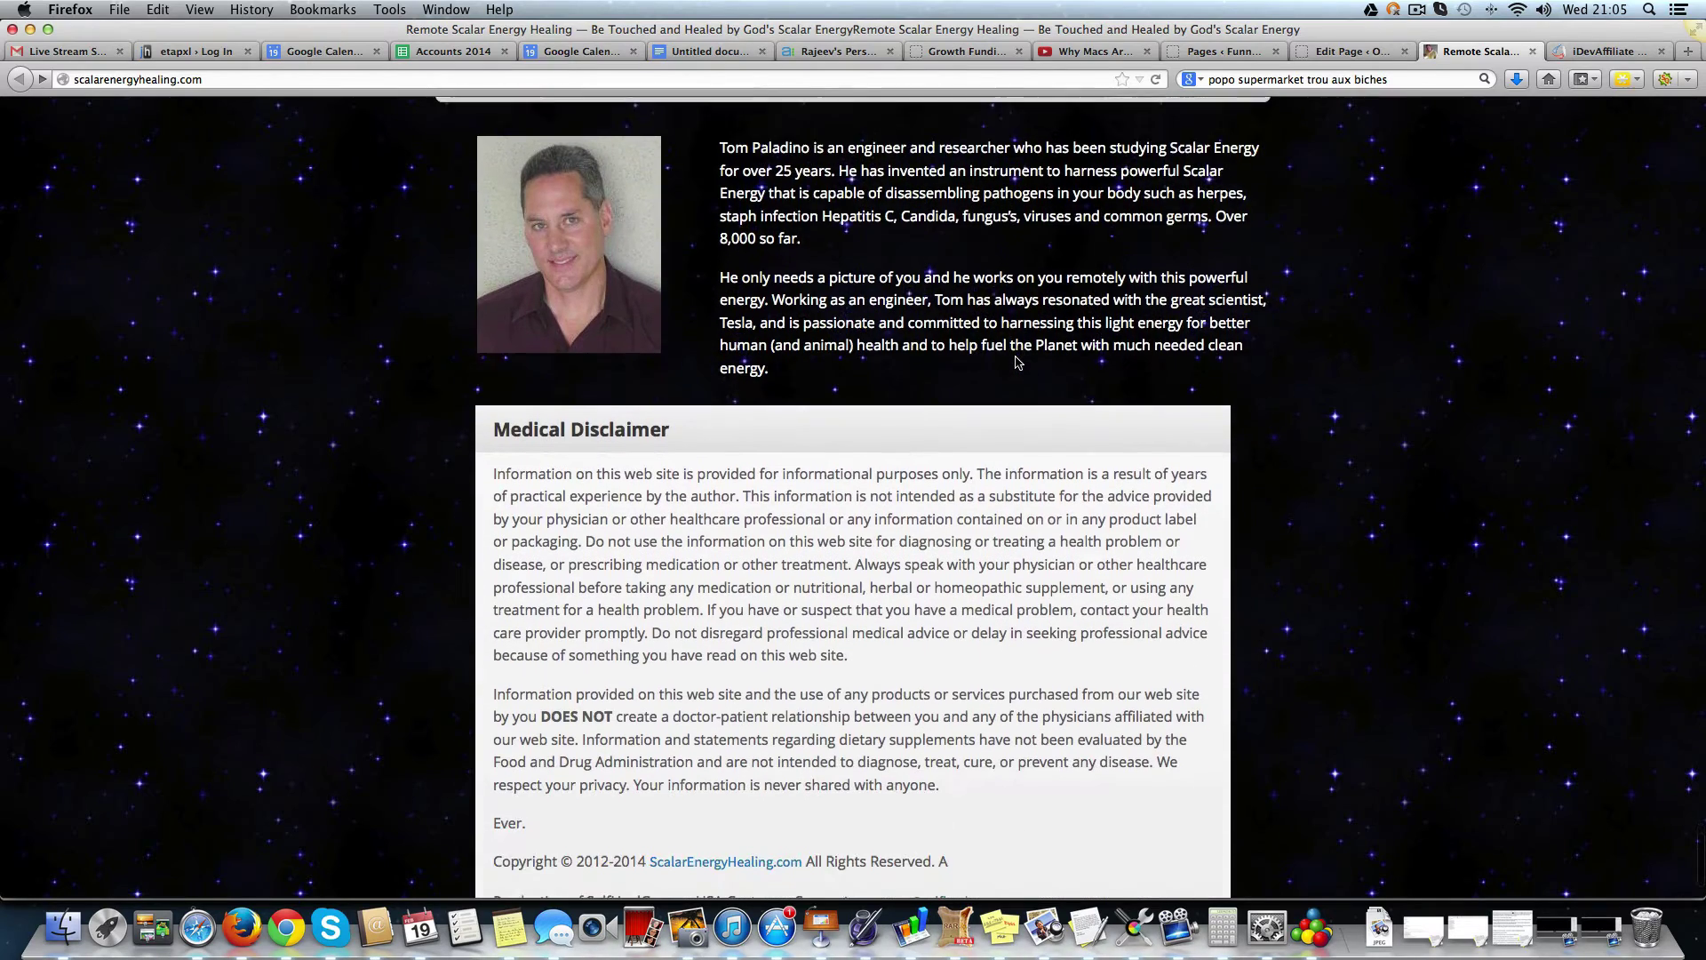
pyautogui.scroll(-1, 1016, 362)
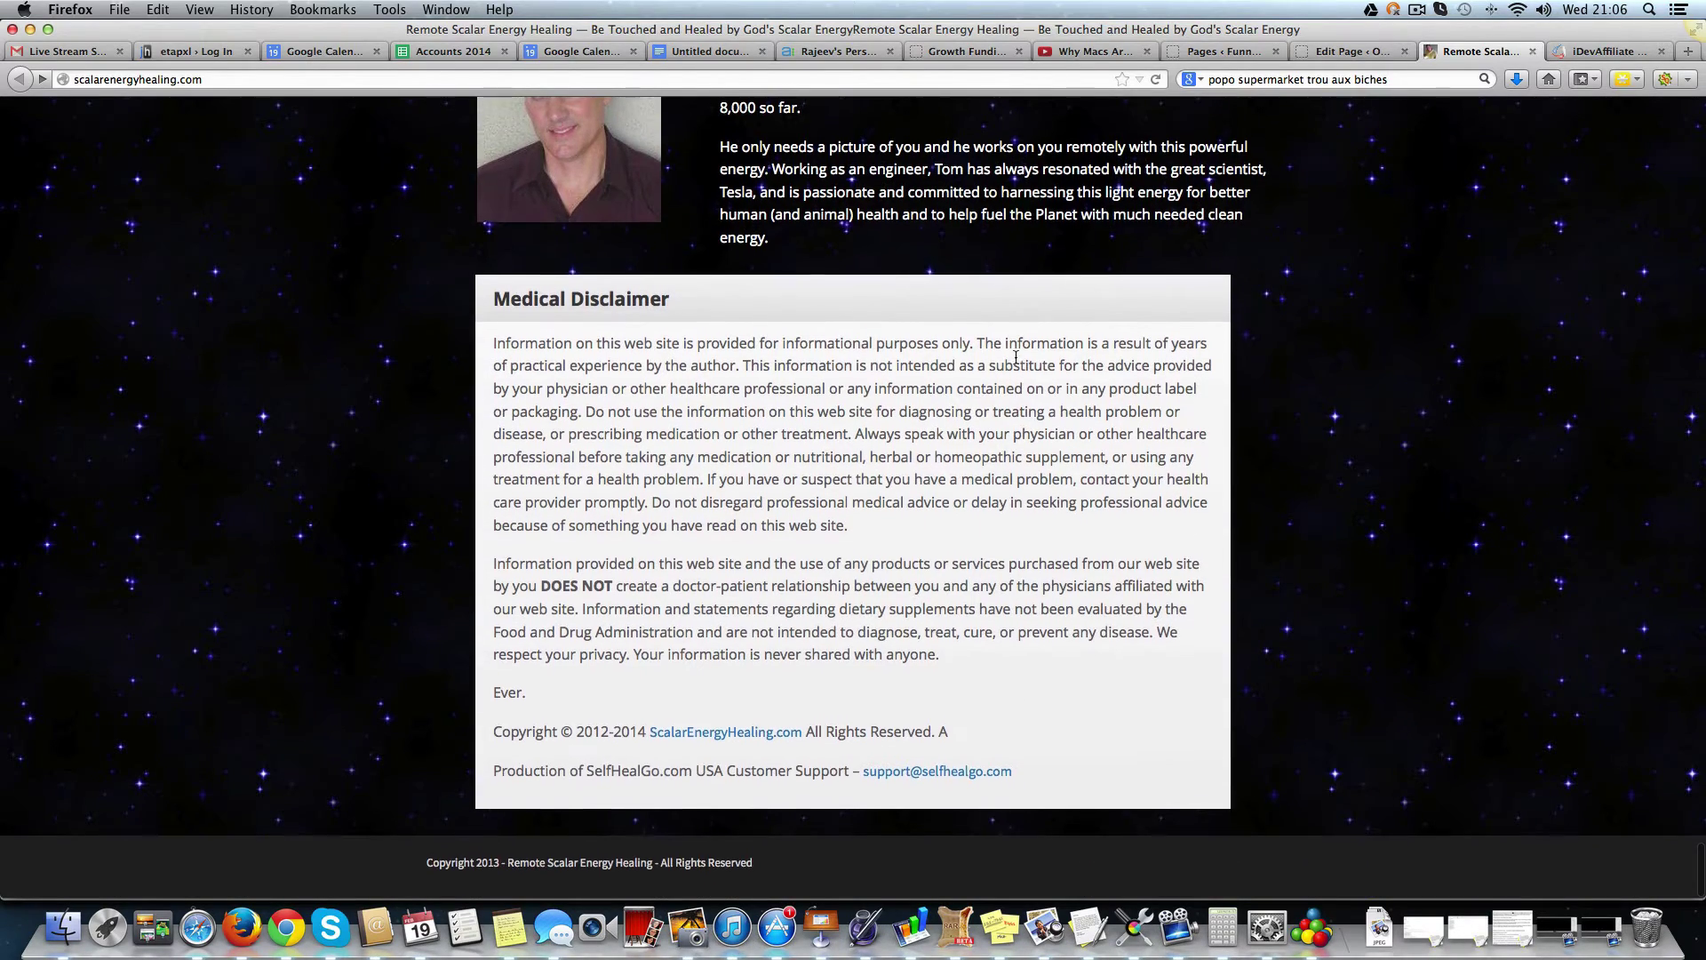
pyautogui.scroll(1, 1015, 362)
pyautogui.scroll(2, 1016, 361)
pyautogui.scroll(3, 1015, 362)
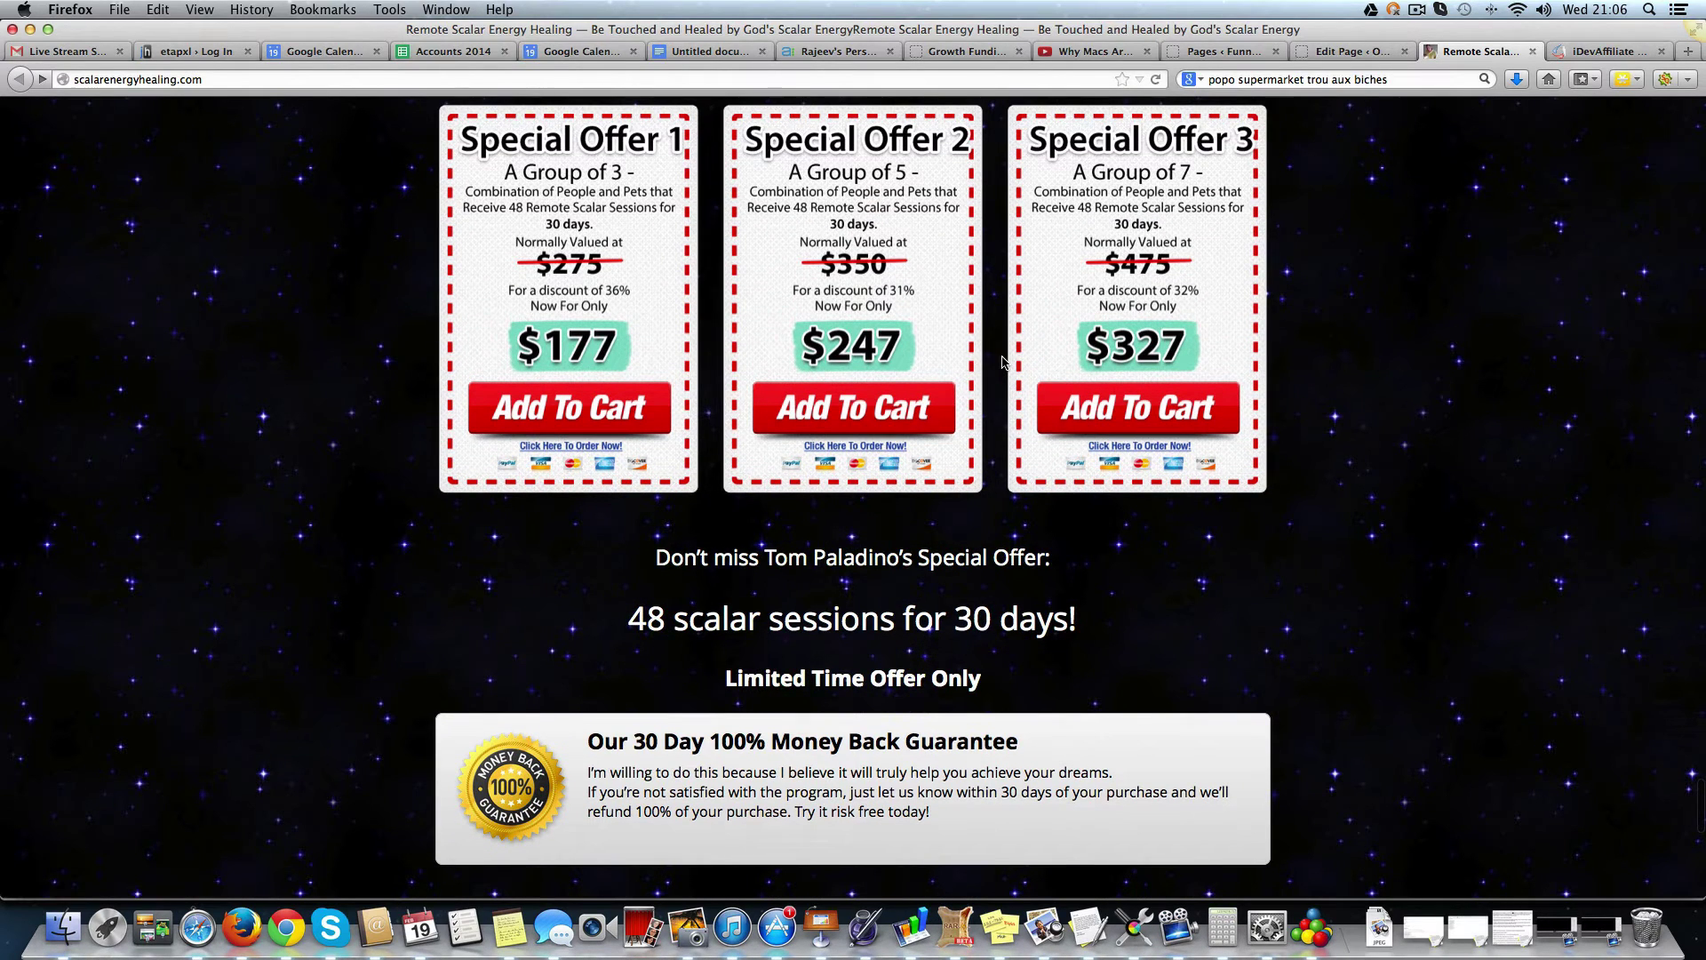
pyautogui.scroll(1, 1003, 362)
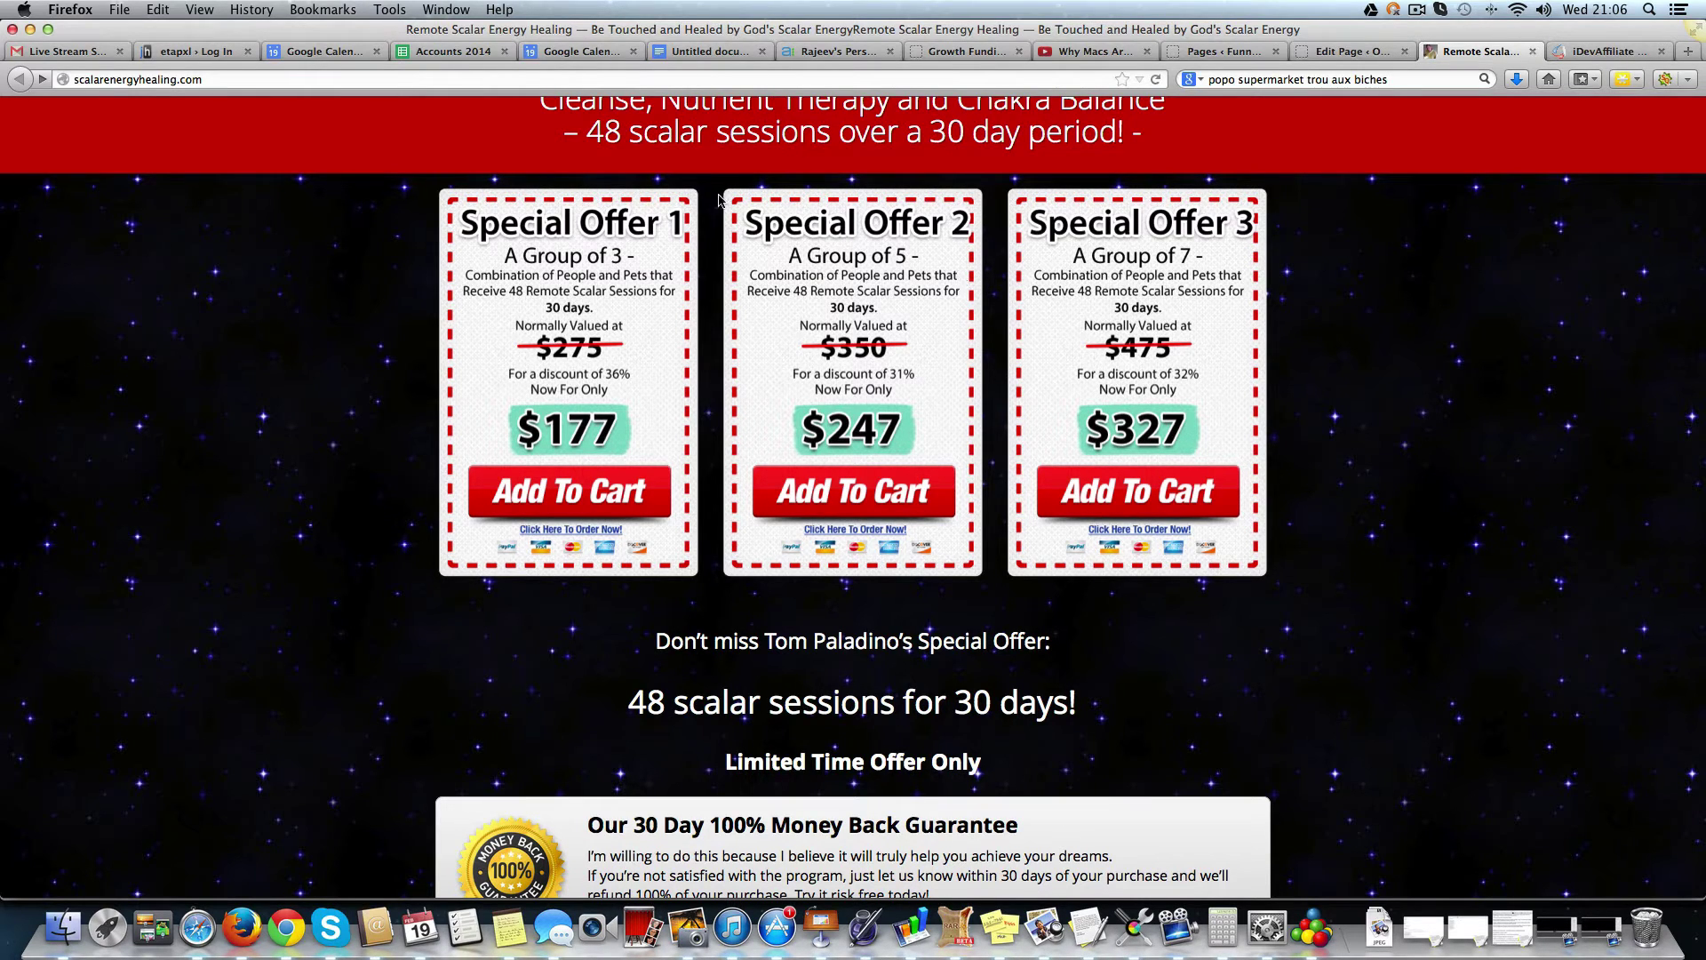
# Go to the Special Offer 1 product page (Group of 3, $177) via its Add To Cart button
pyautogui.click(611, 482)
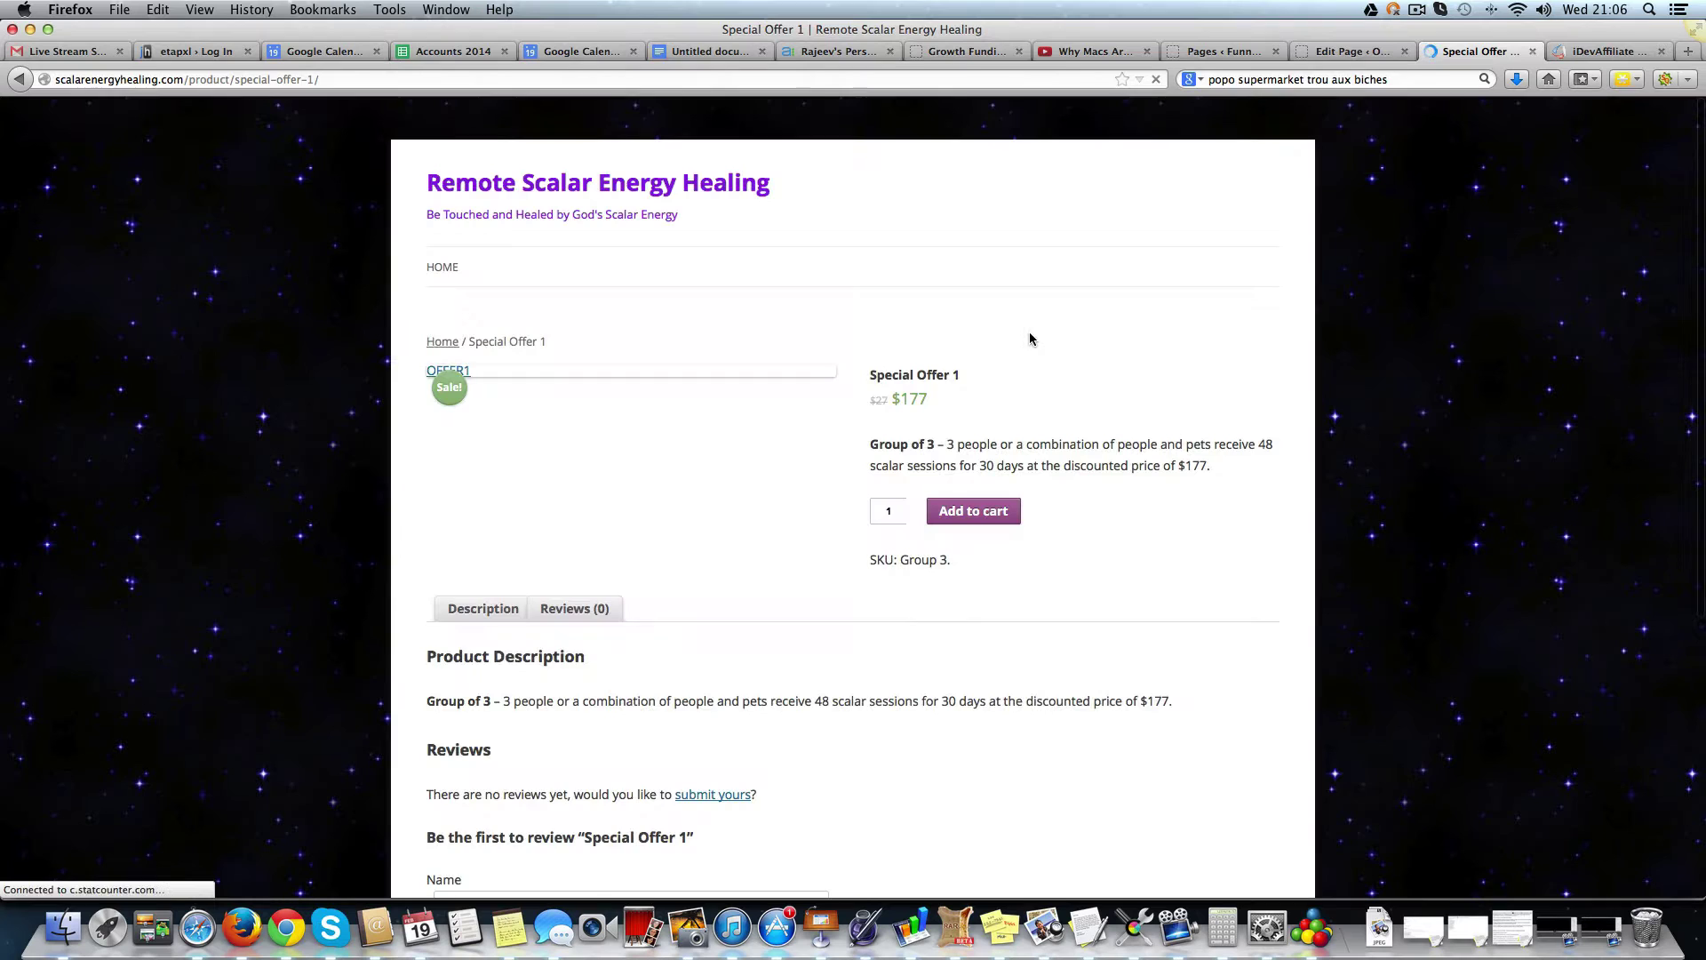
pyautogui.scroll(-2, 1026, 340)
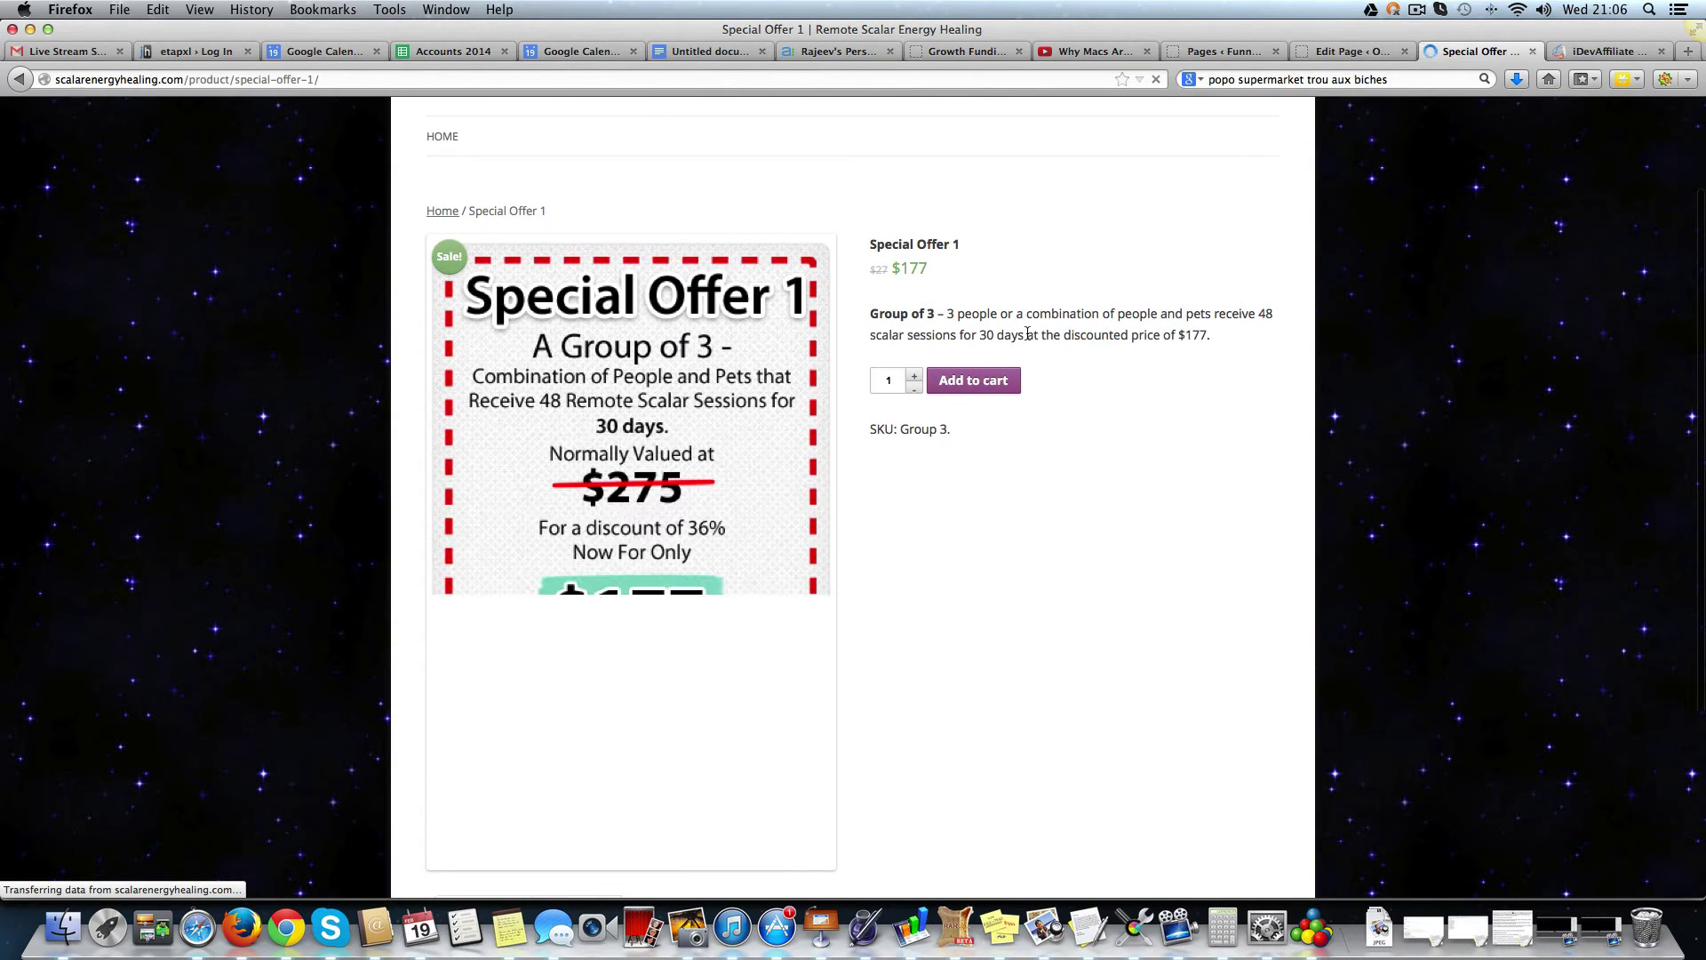
pyautogui.scroll(3, 1027, 339)
pyautogui.scroll(-2, 1027, 338)
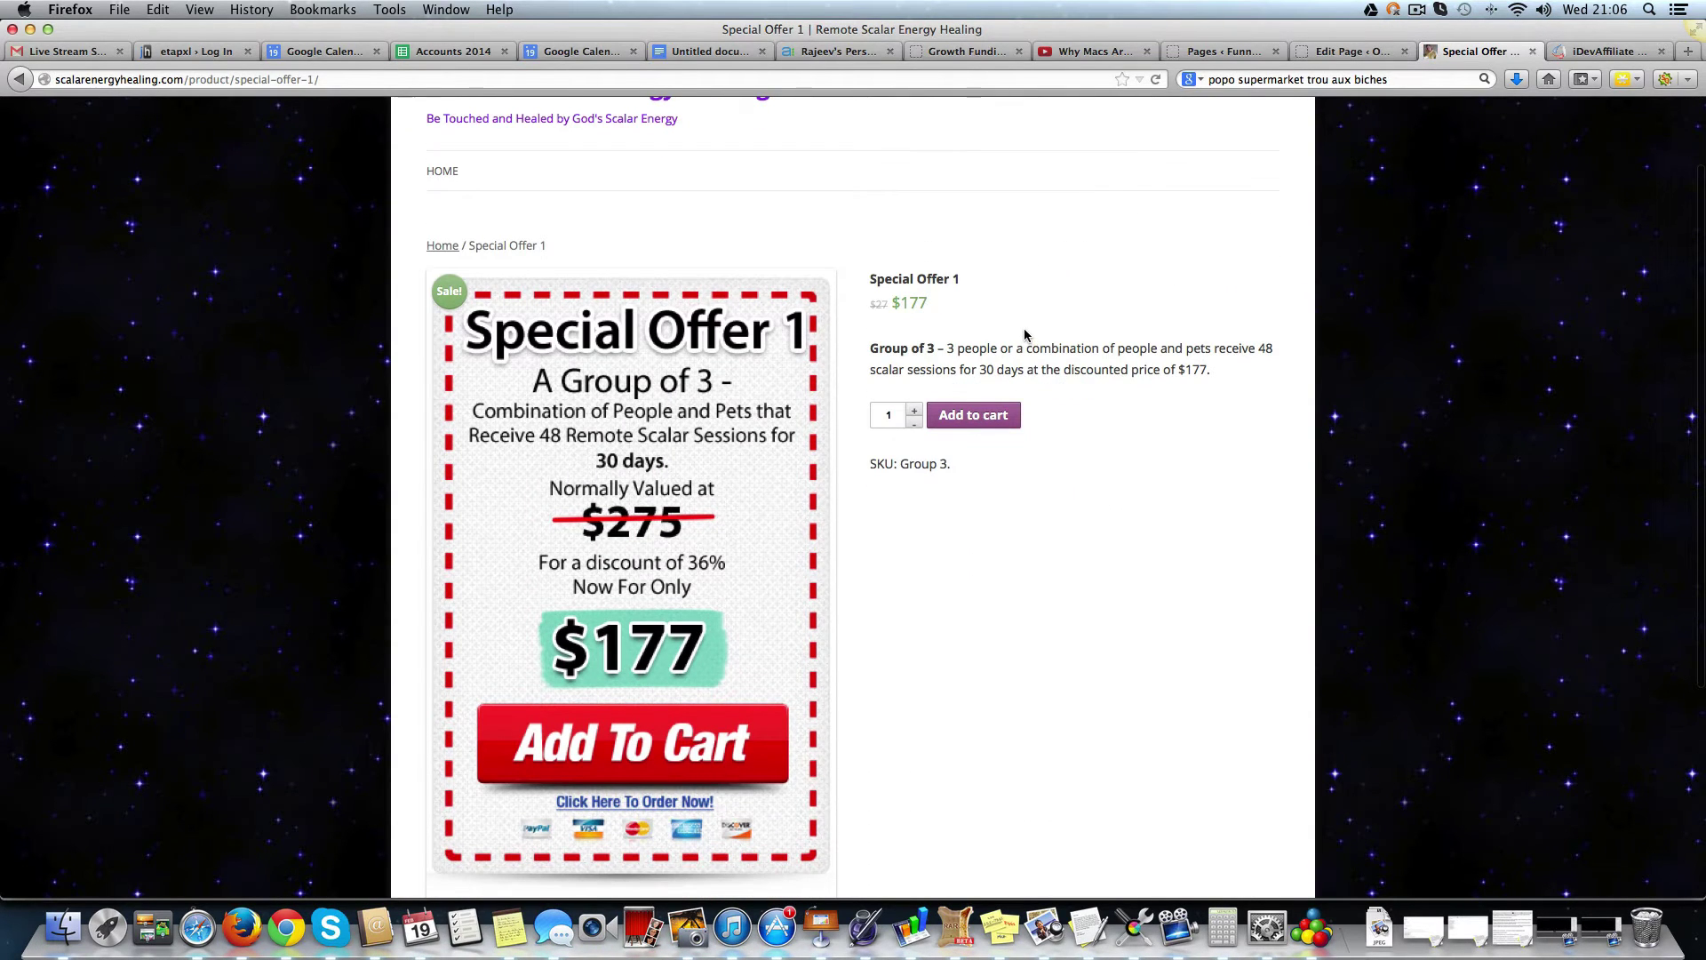
pyautogui.scroll(2, 1111, 304)
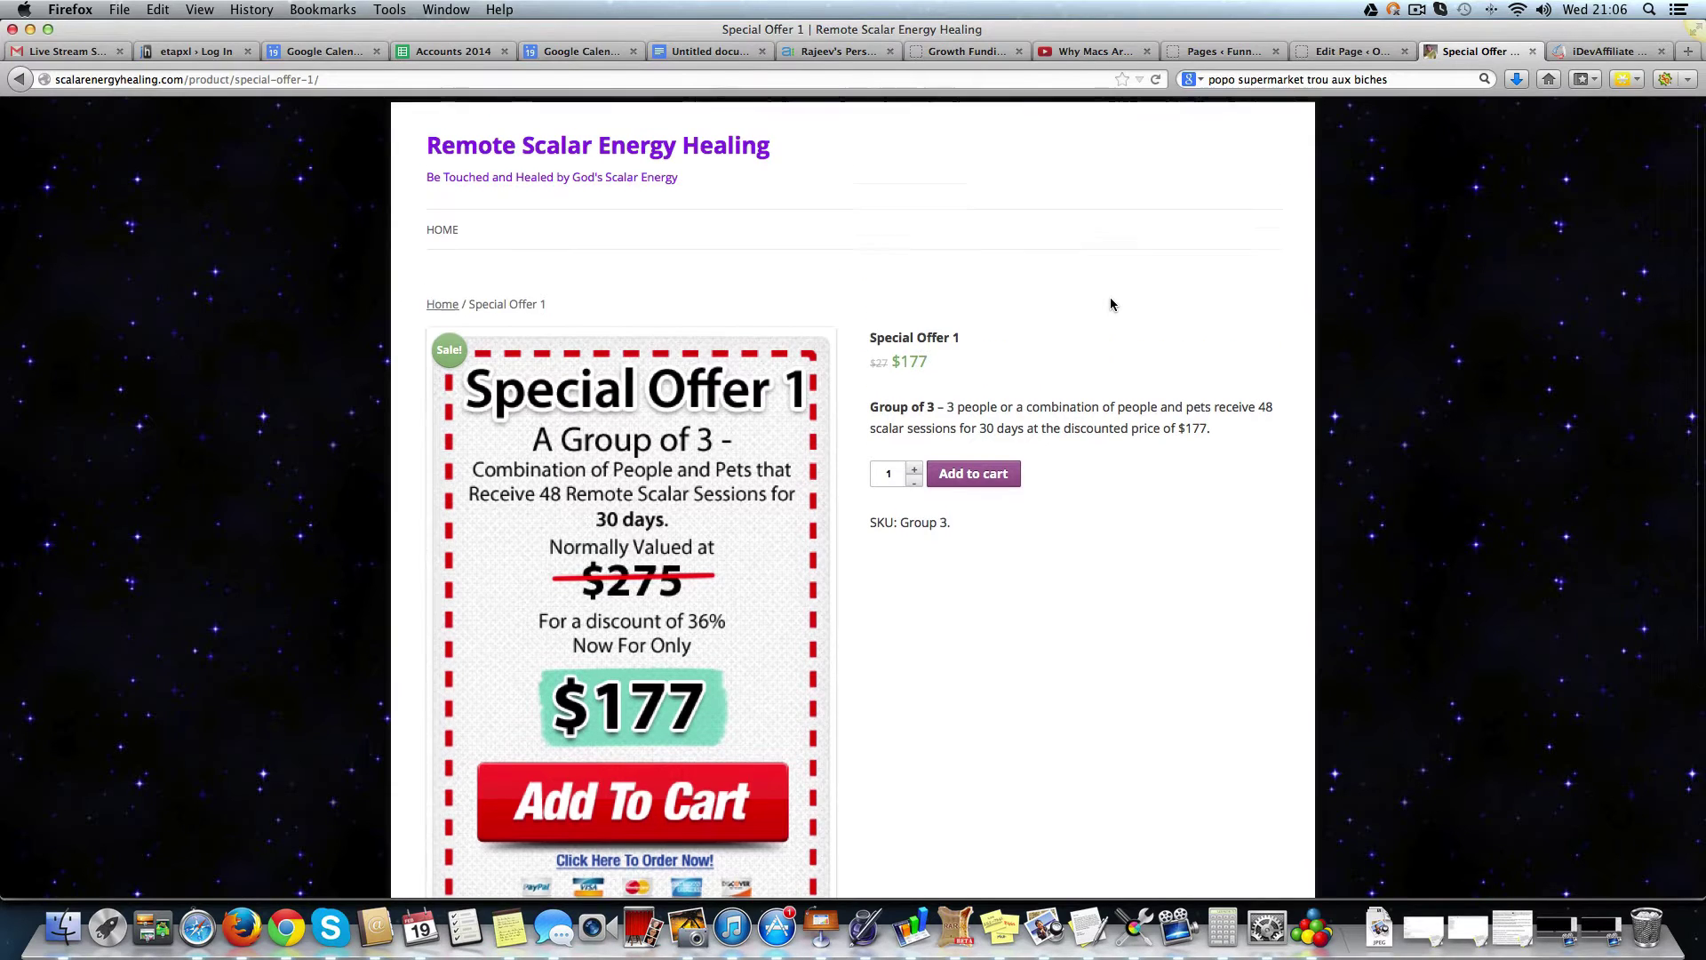
pyautogui.scroll(-3, 1111, 304)
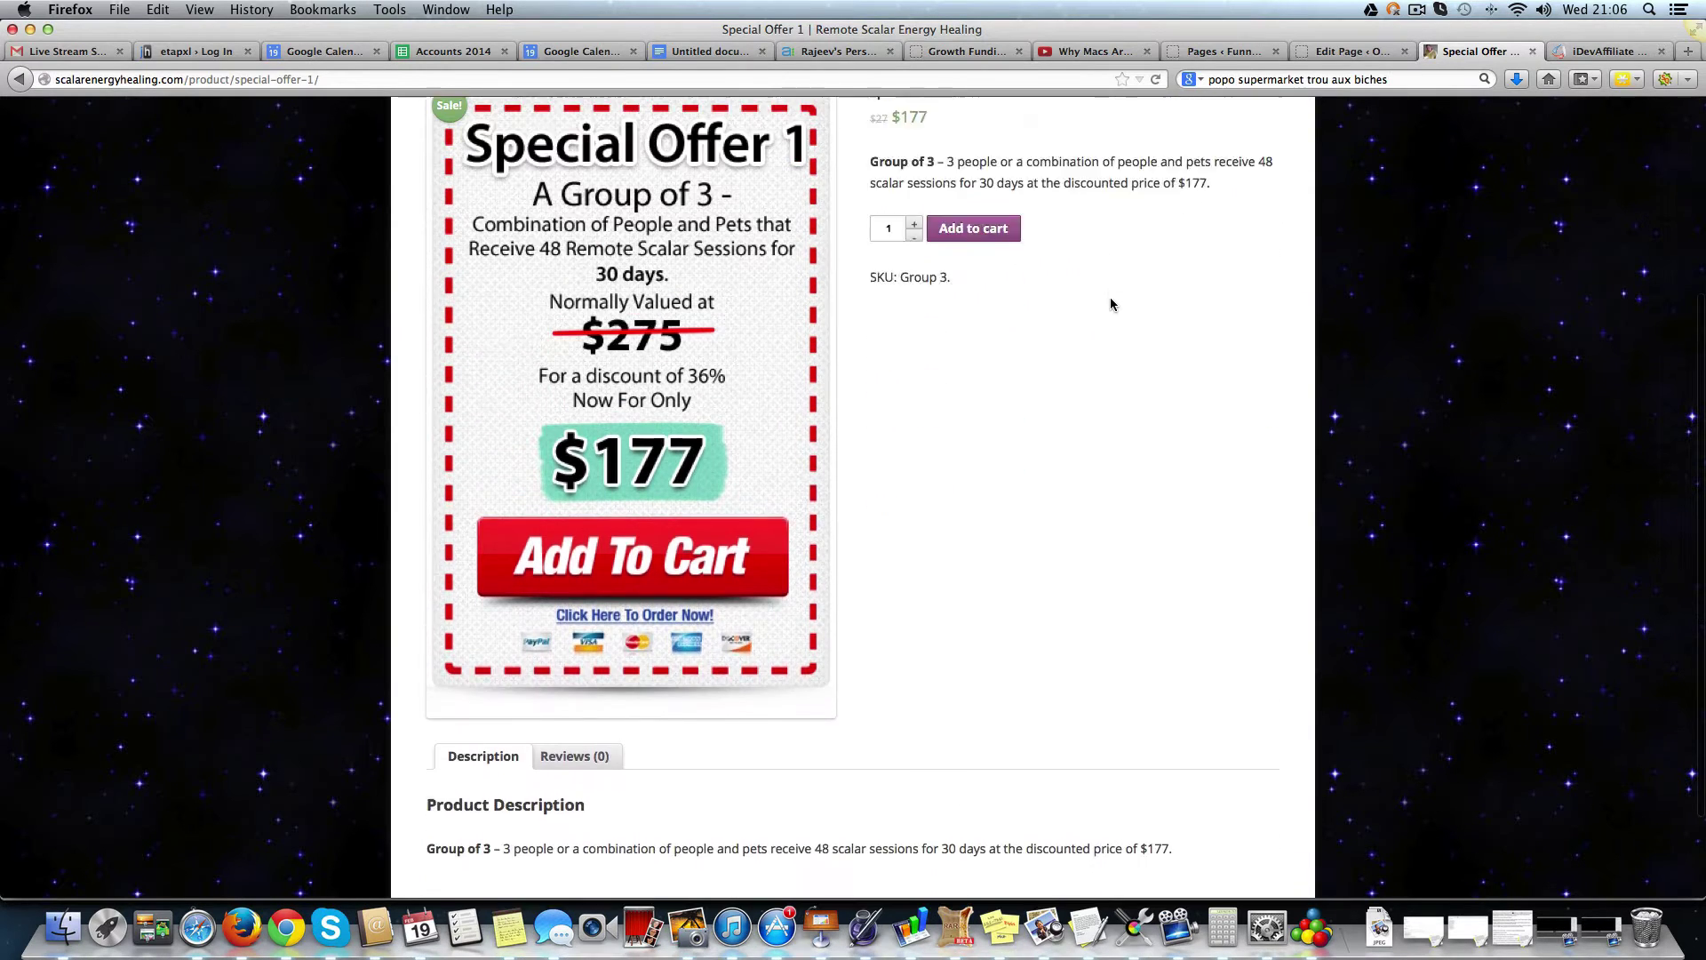
pyautogui.scroll(3, 1110, 304)
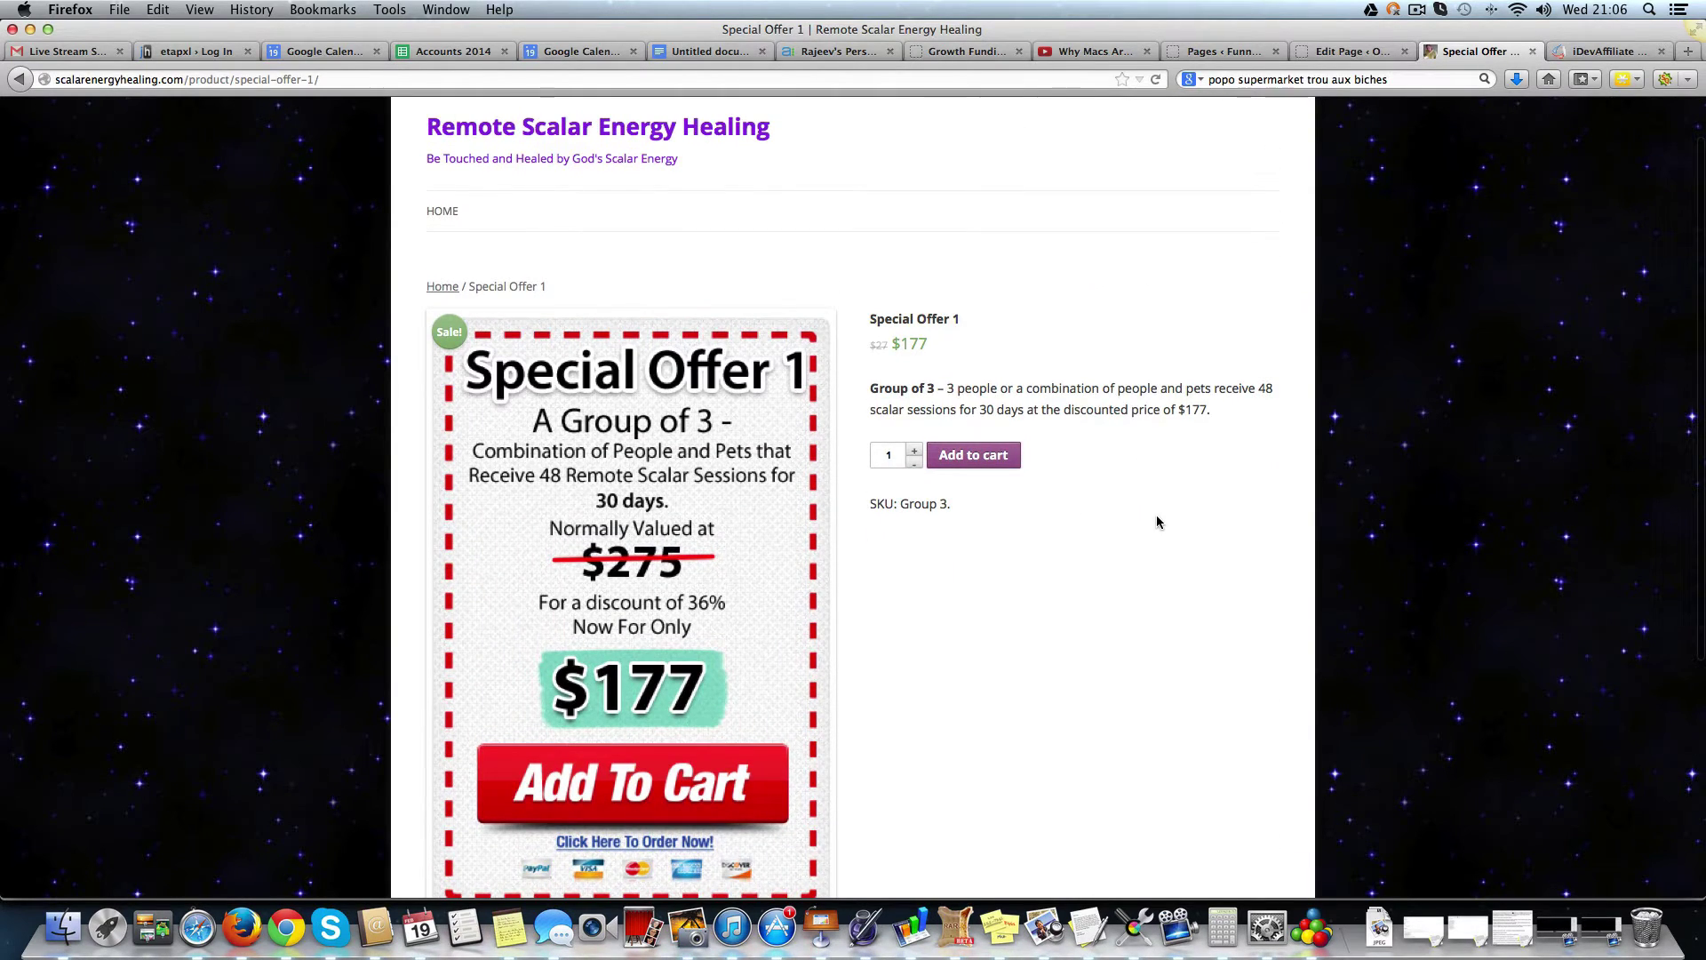
pyautogui.scroll(-3, 1142, 459)
pyautogui.scroll(1, 1143, 459)
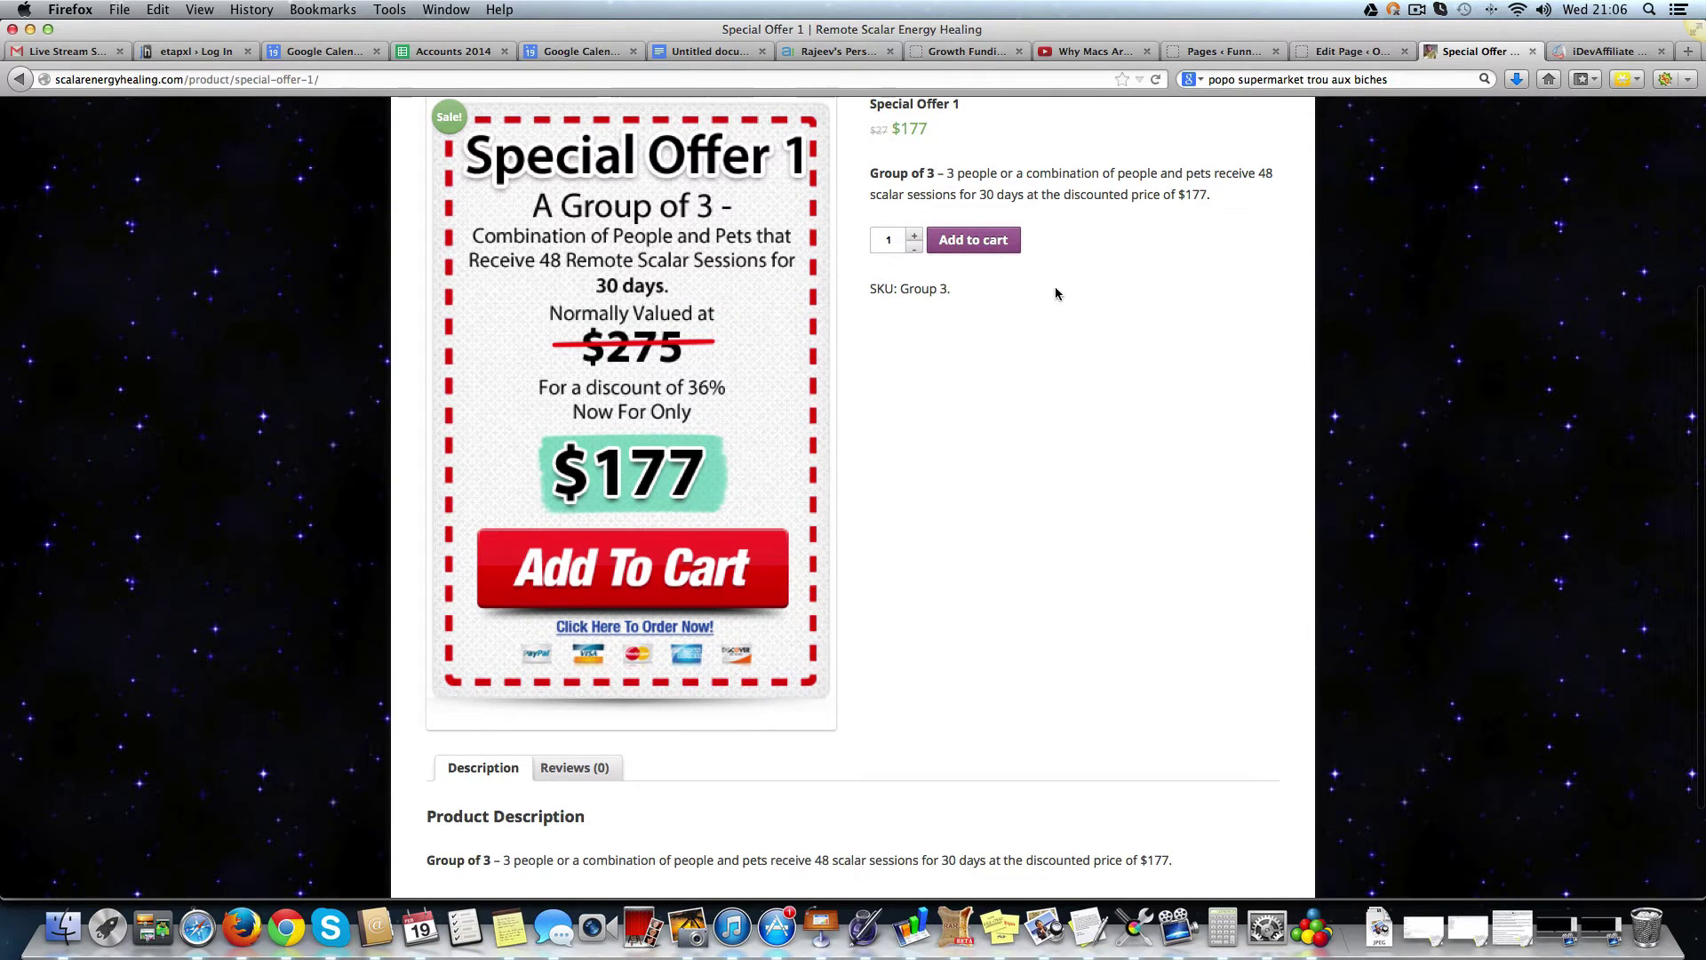
pyautogui.scroll(3, 1053, 291)
# Add Special Offer 1 to the cart from its product page
pyautogui.click(995, 481)
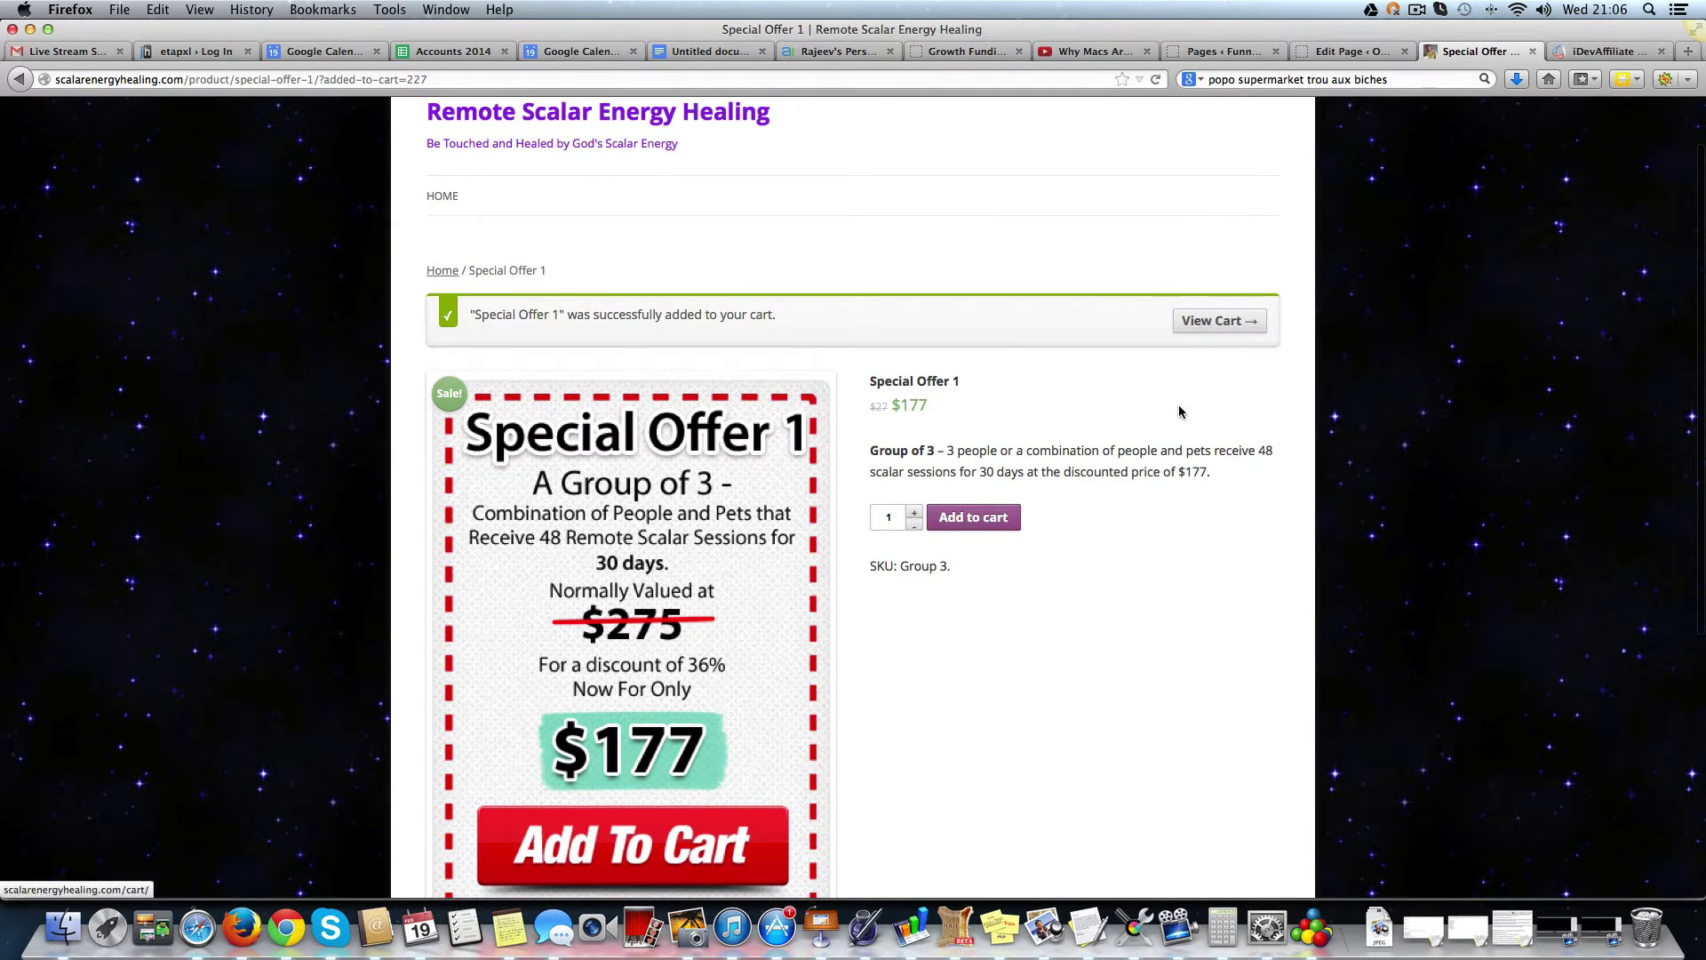
pyautogui.scroll(-1, 1179, 418)
pyautogui.scroll(-3, 1177, 409)
pyautogui.scroll(5, 1177, 408)
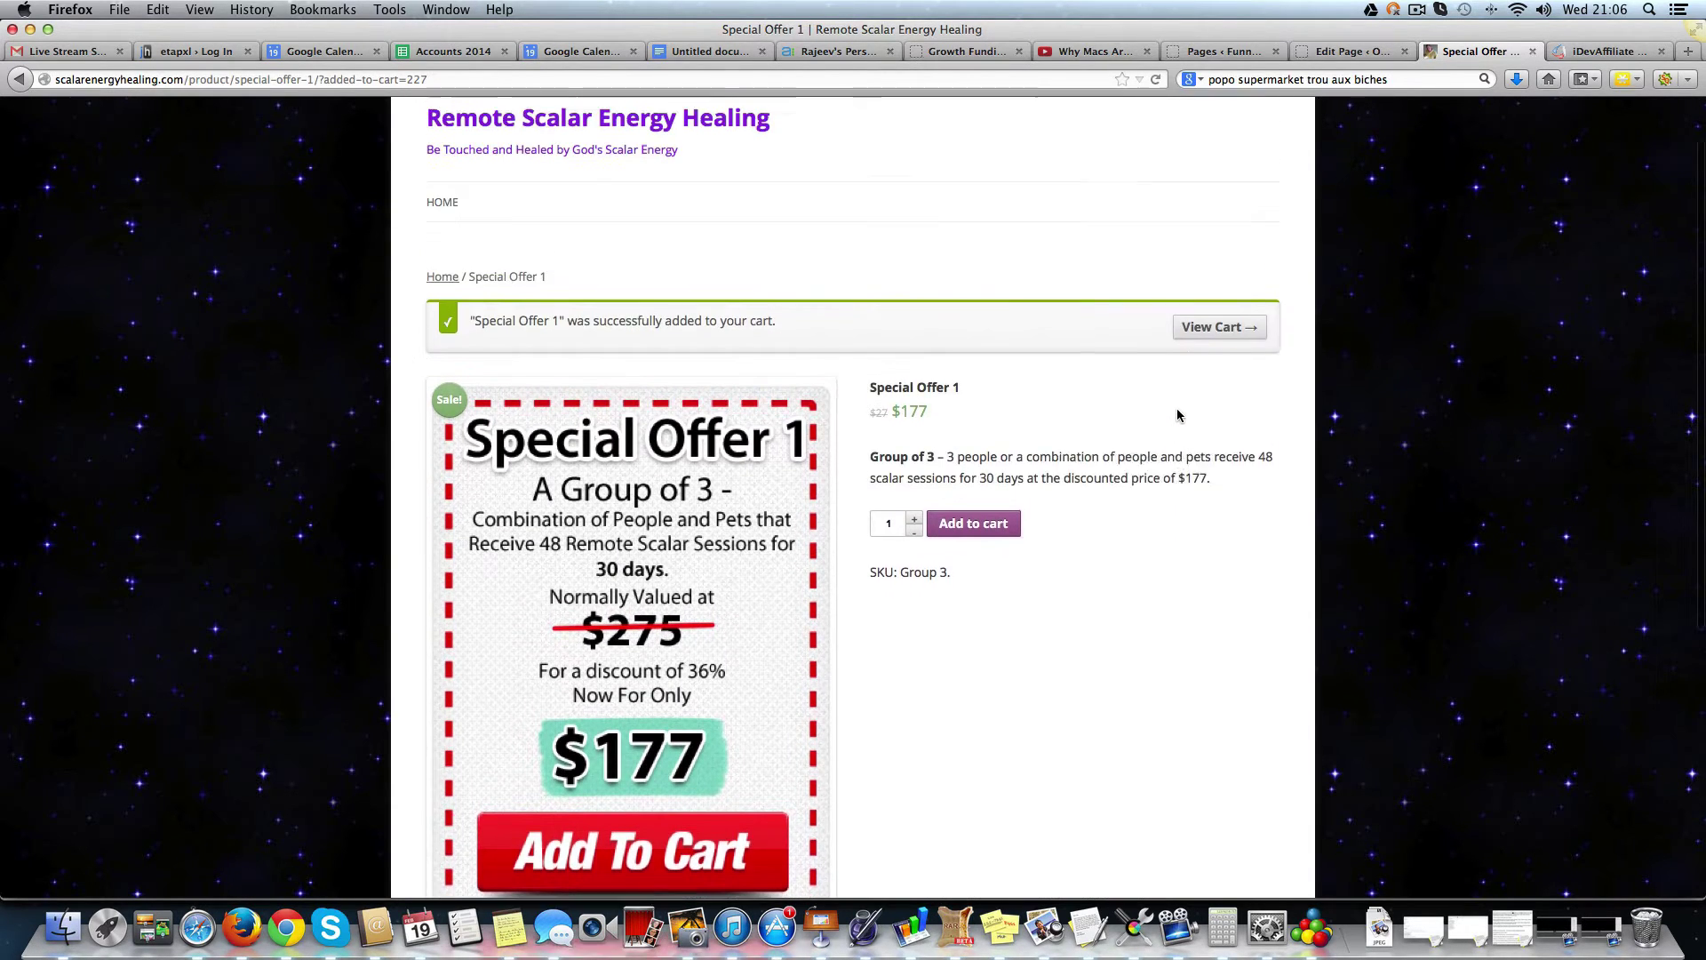
# View the shopping cart from the added-to-cart confirmation notice
pyautogui.click(1162, 397)
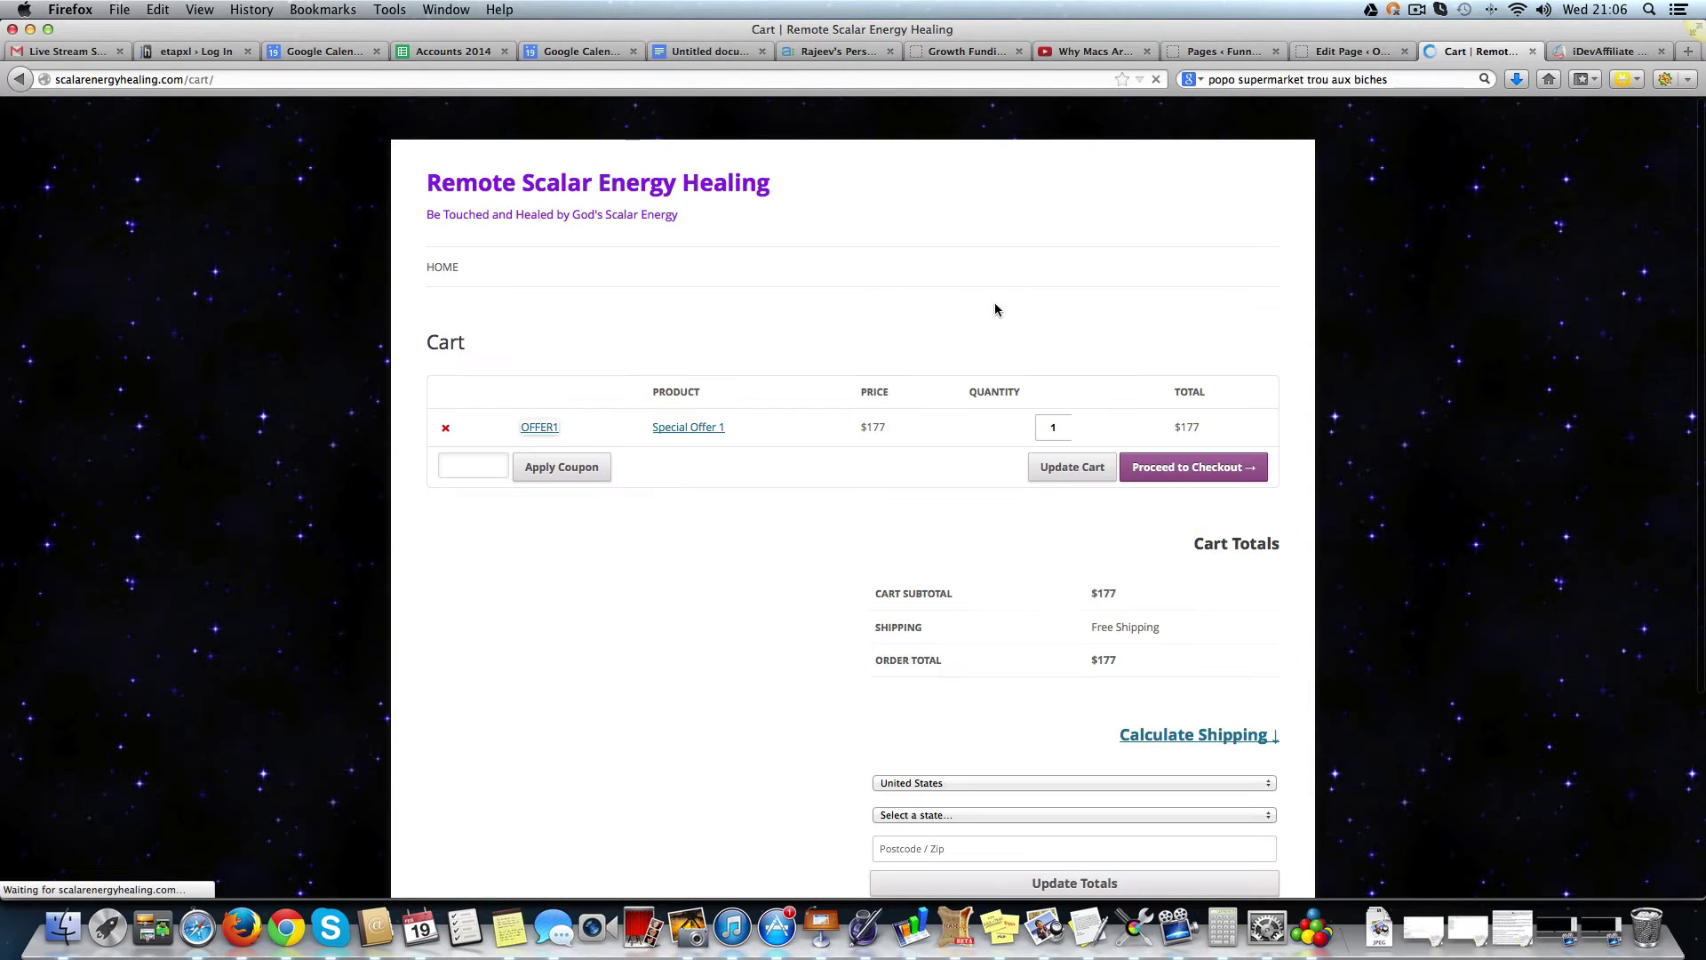
pyautogui.scroll(-2, 994, 305)
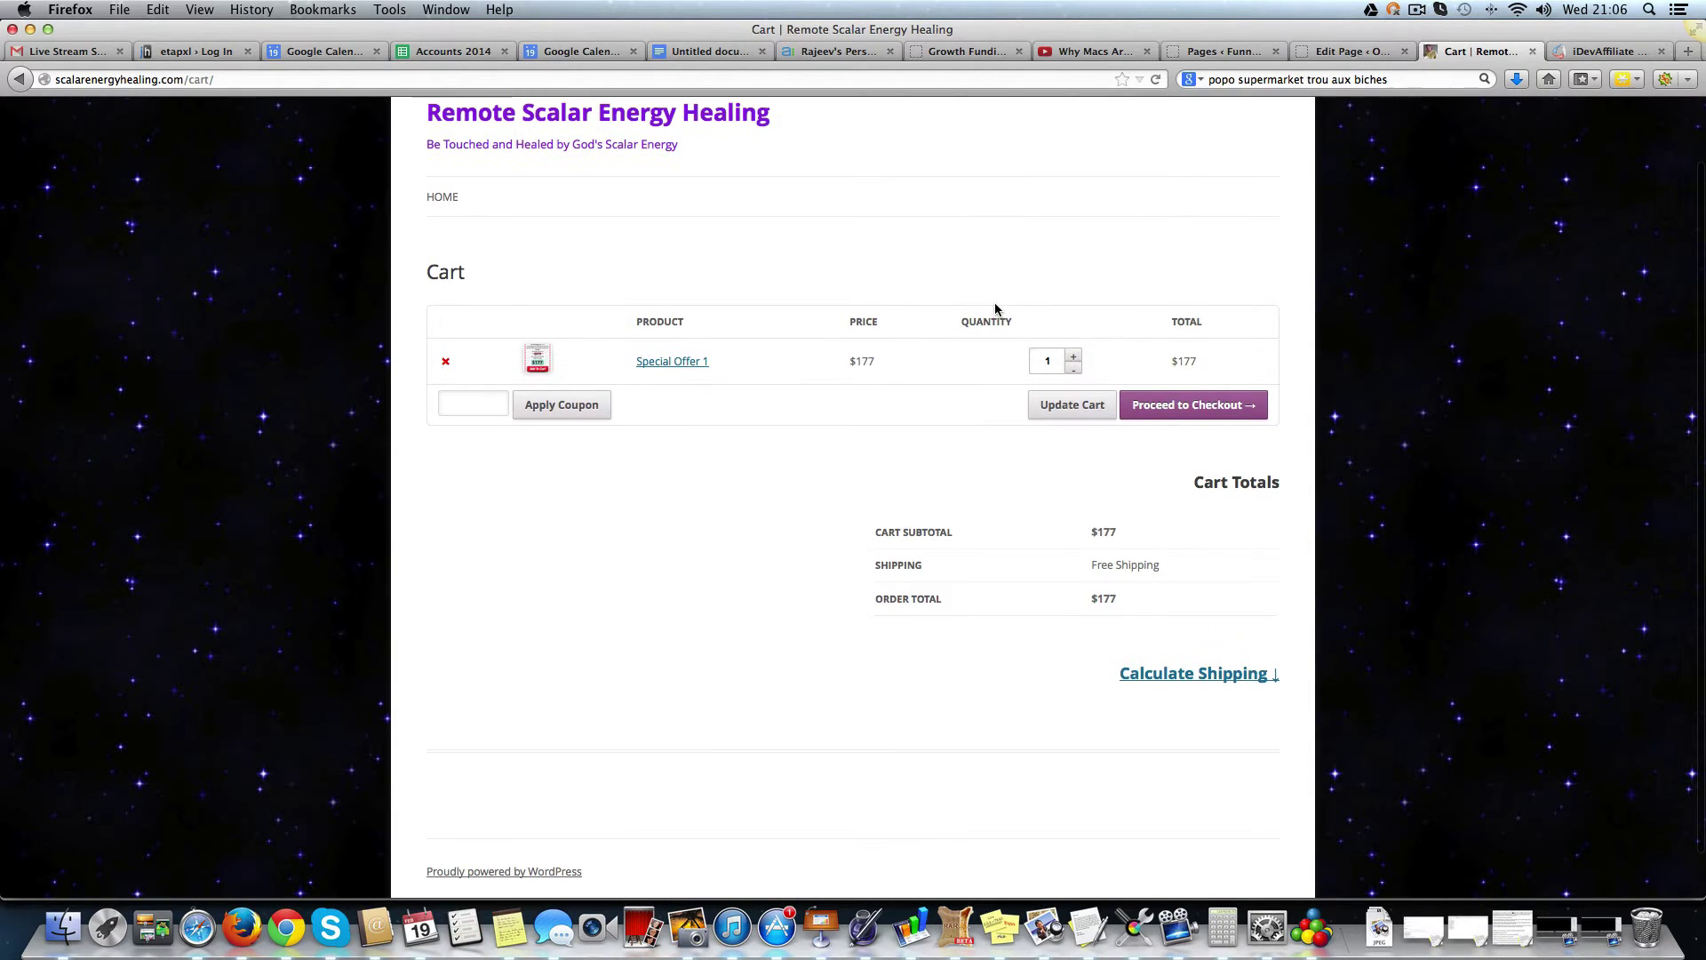
# Place the cursor in the cart's coupon code field
pyautogui.click(486, 405)
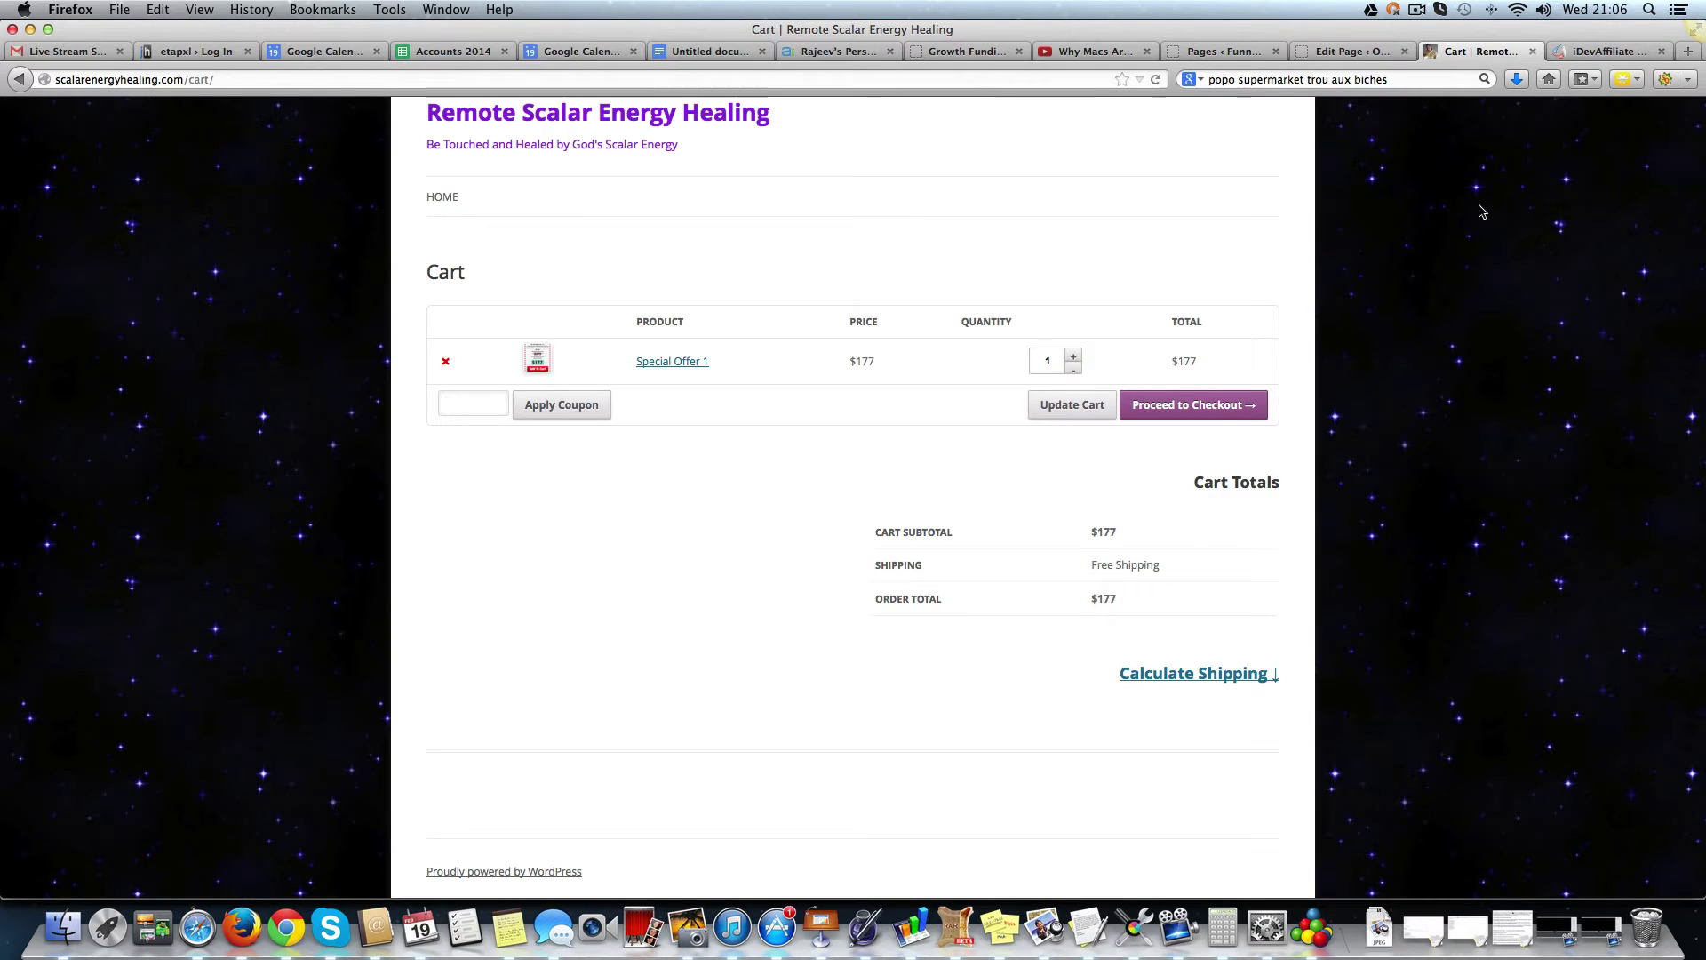
# Proceed to checkout, select PayPal as payment, then switch to the iDevAffiliate site
pyautogui.click(1192, 405)
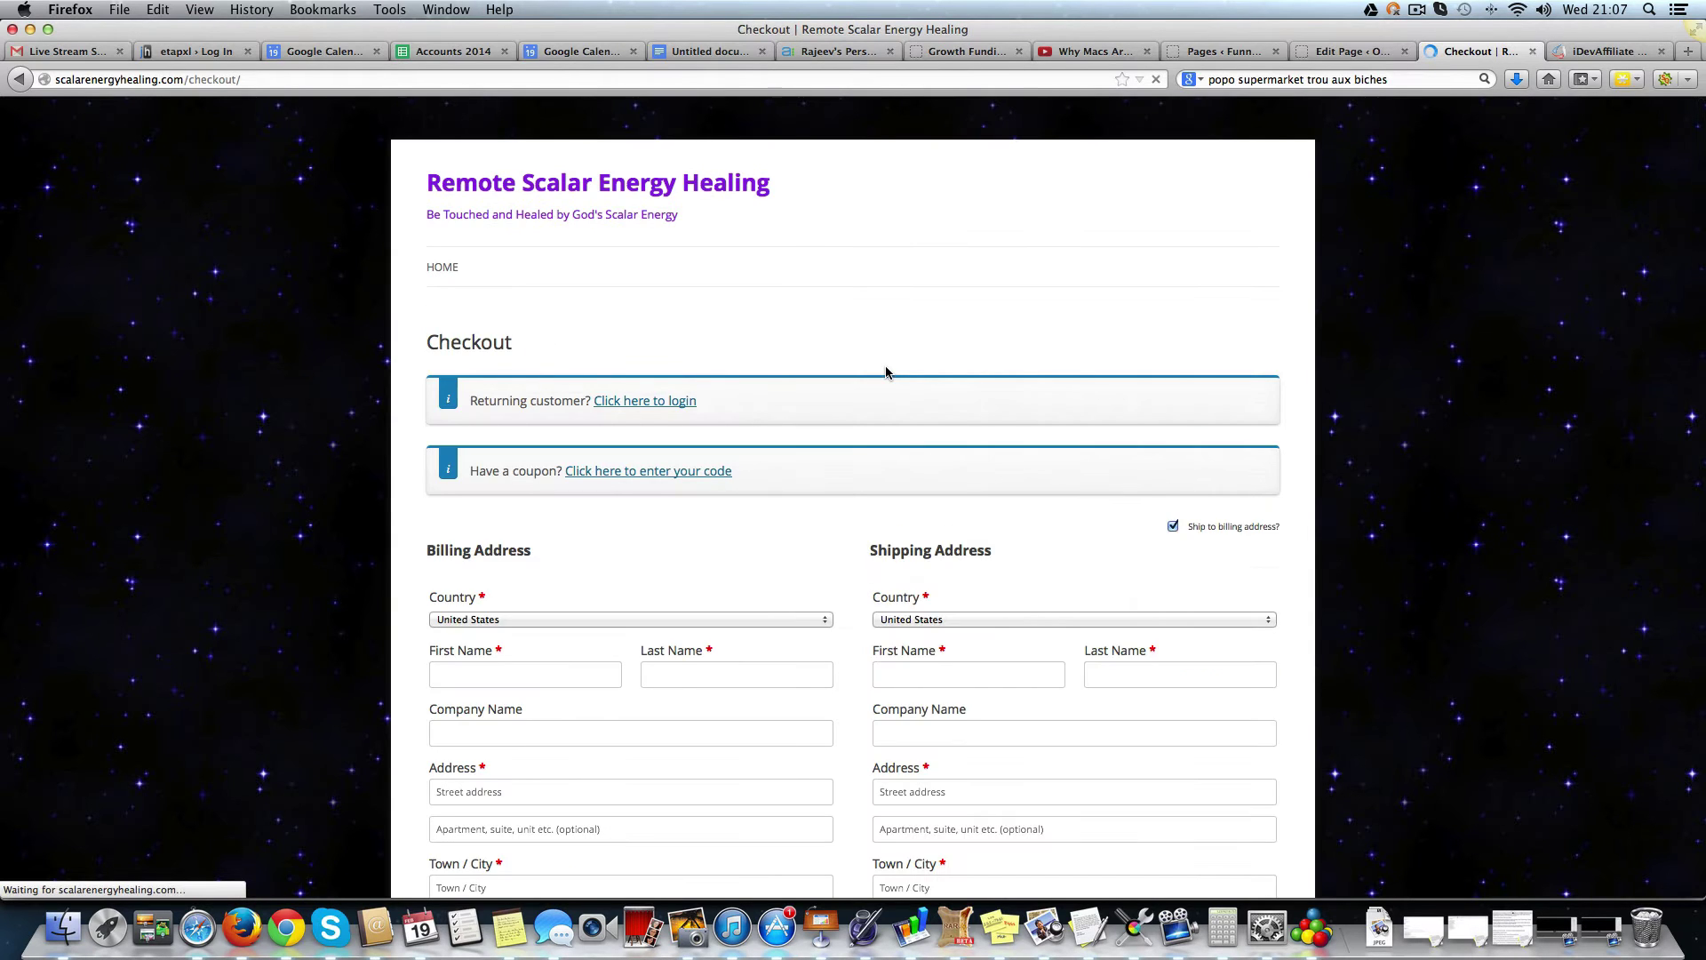
pyautogui.scroll(-3, 885, 371)
pyautogui.scroll(-3, 884, 371)
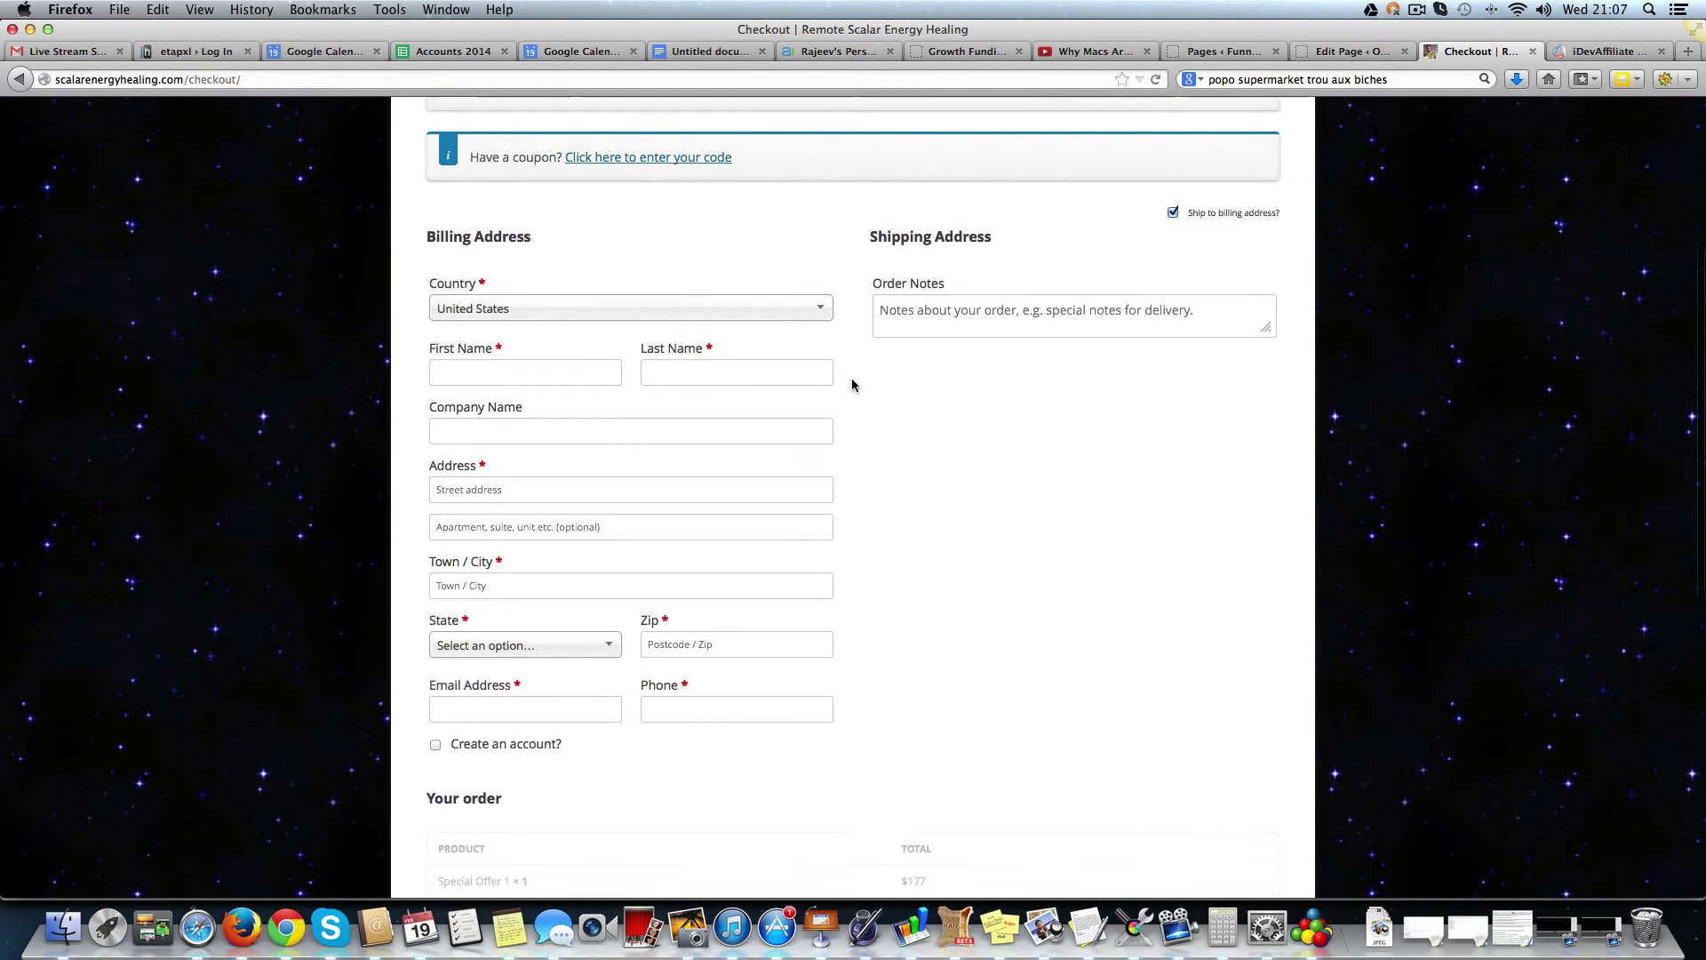
pyautogui.scroll(-1, 873, 367)
pyautogui.scroll(-5, 879, 373)
pyautogui.scroll(-3, 813, 367)
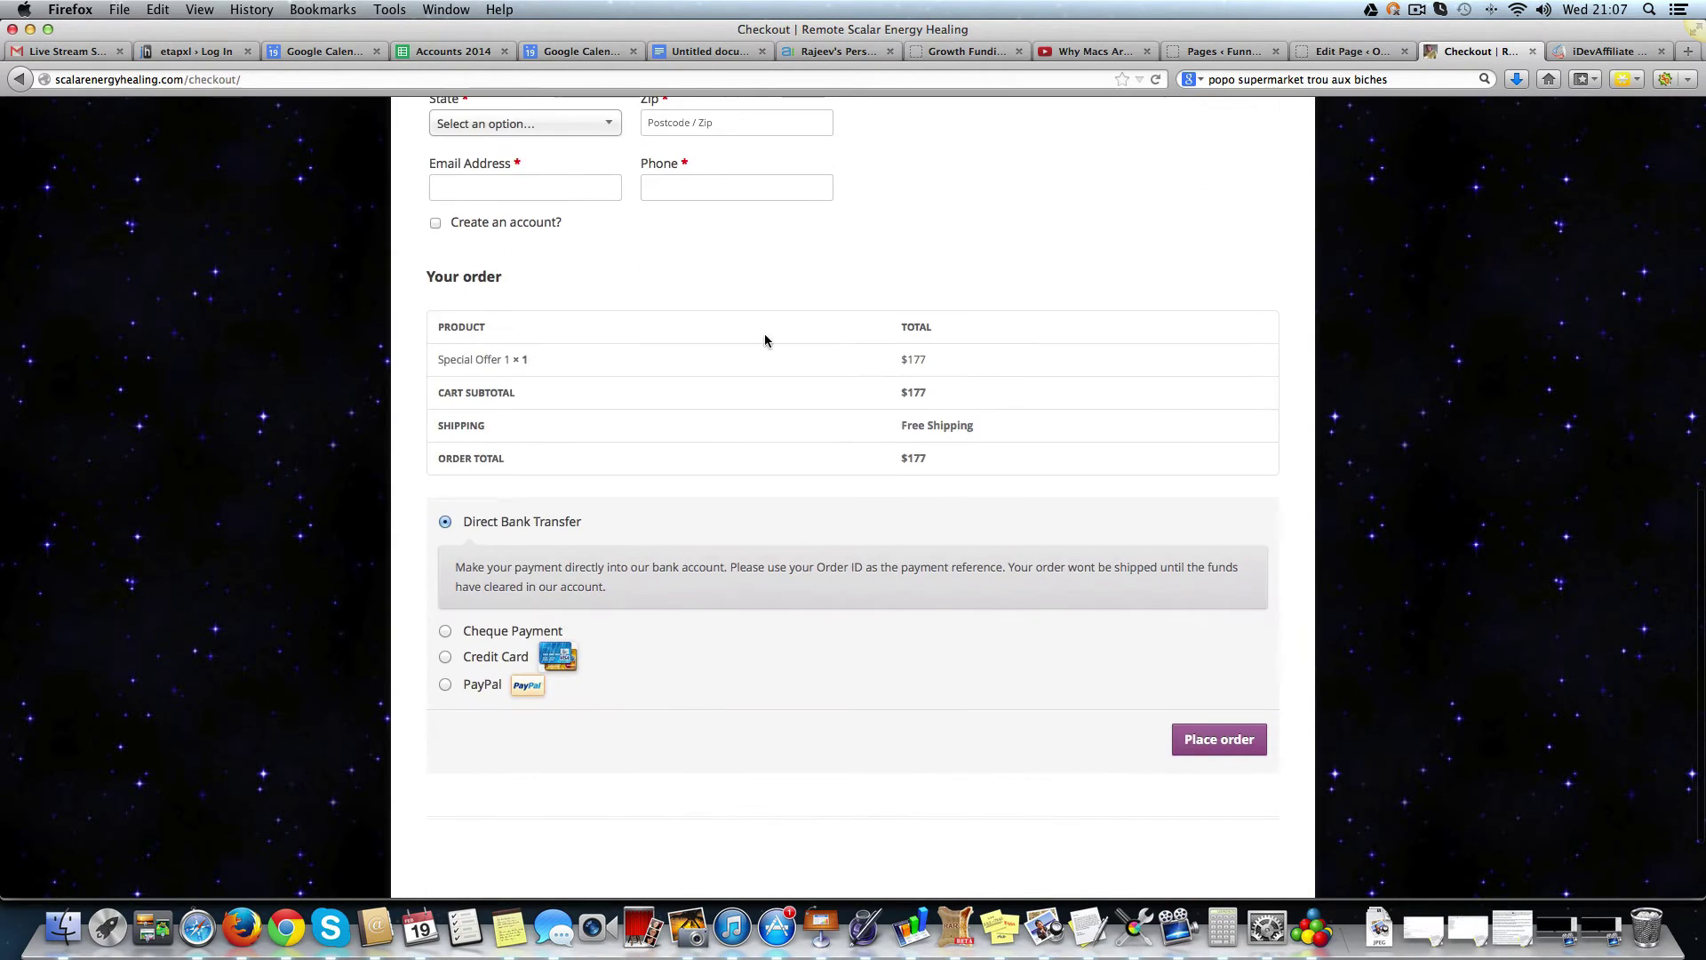
pyautogui.click(445, 684)
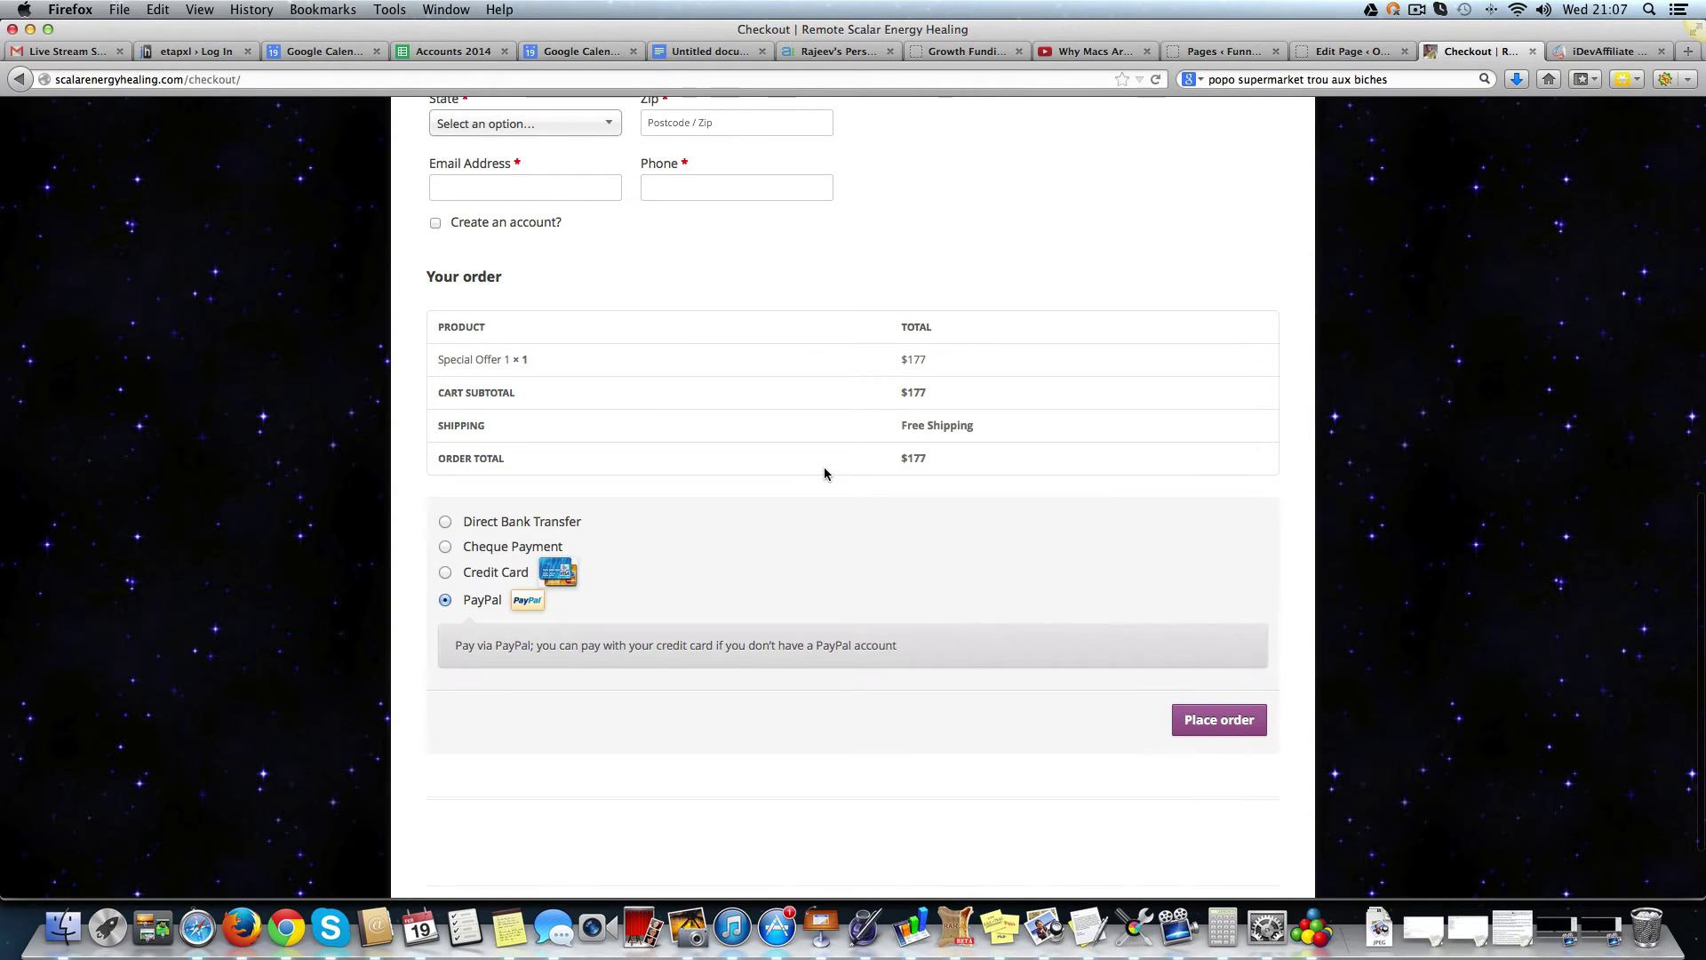
pyautogui.scroll(3, 824, 470)
pyautogui.scroll(-3, 912, 455)
pyautogui.scroll(5, 912, 456)
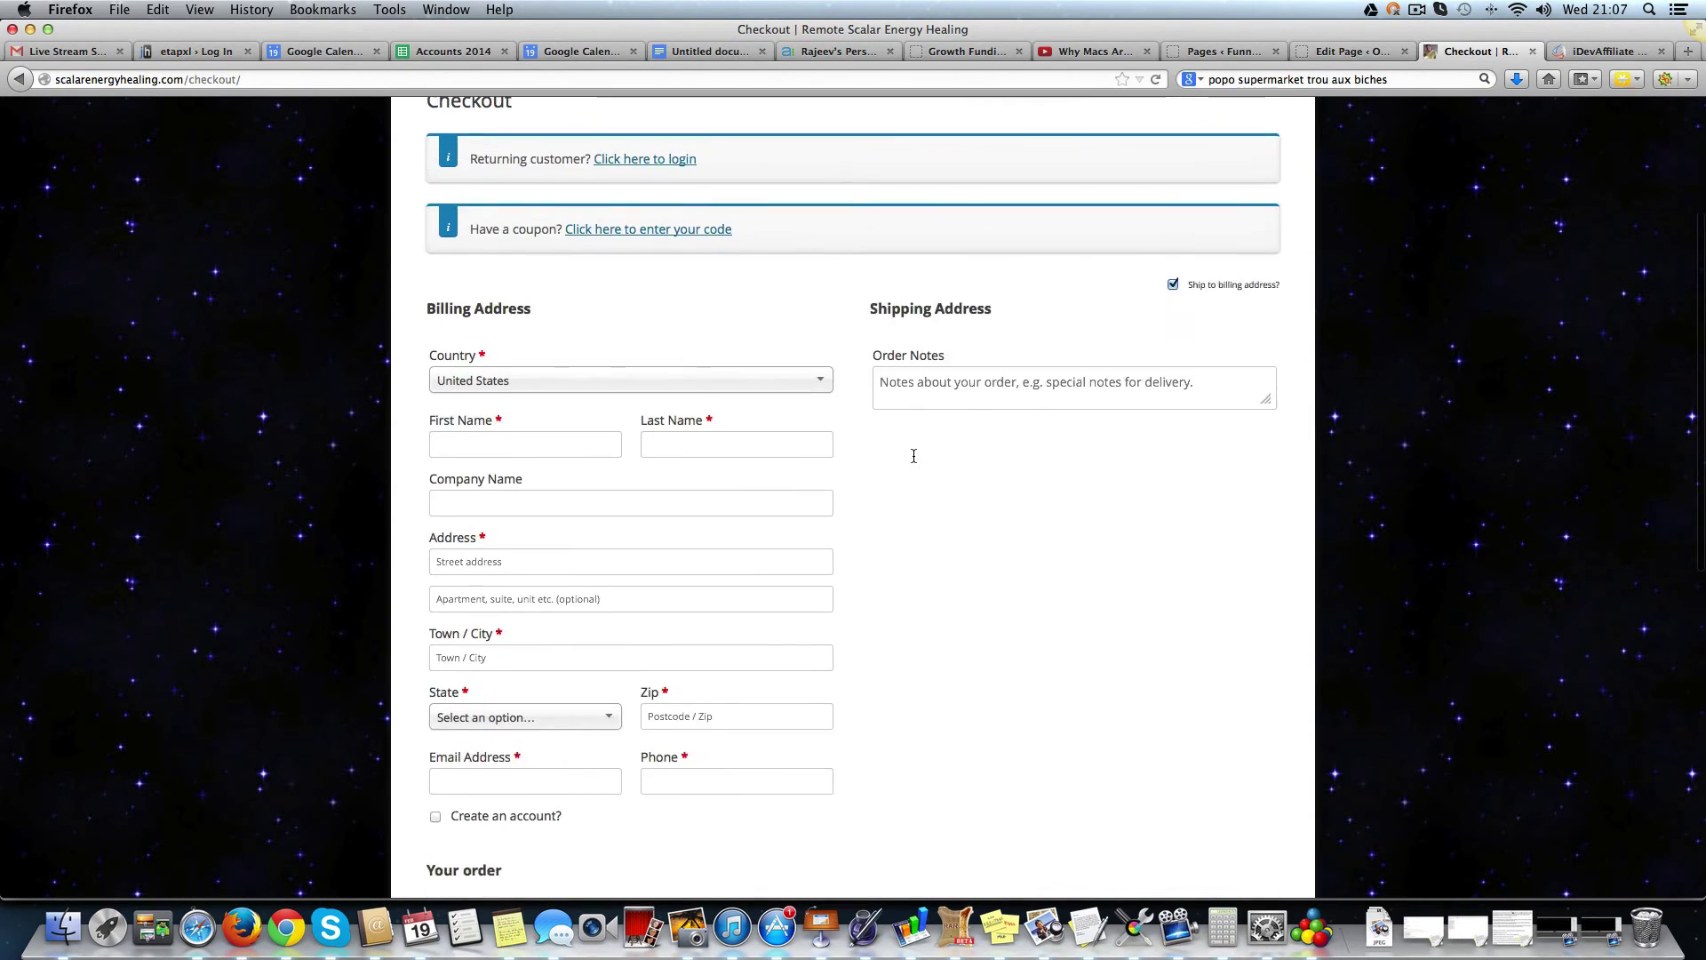
pyautogui.scroll(2, 913, 455)
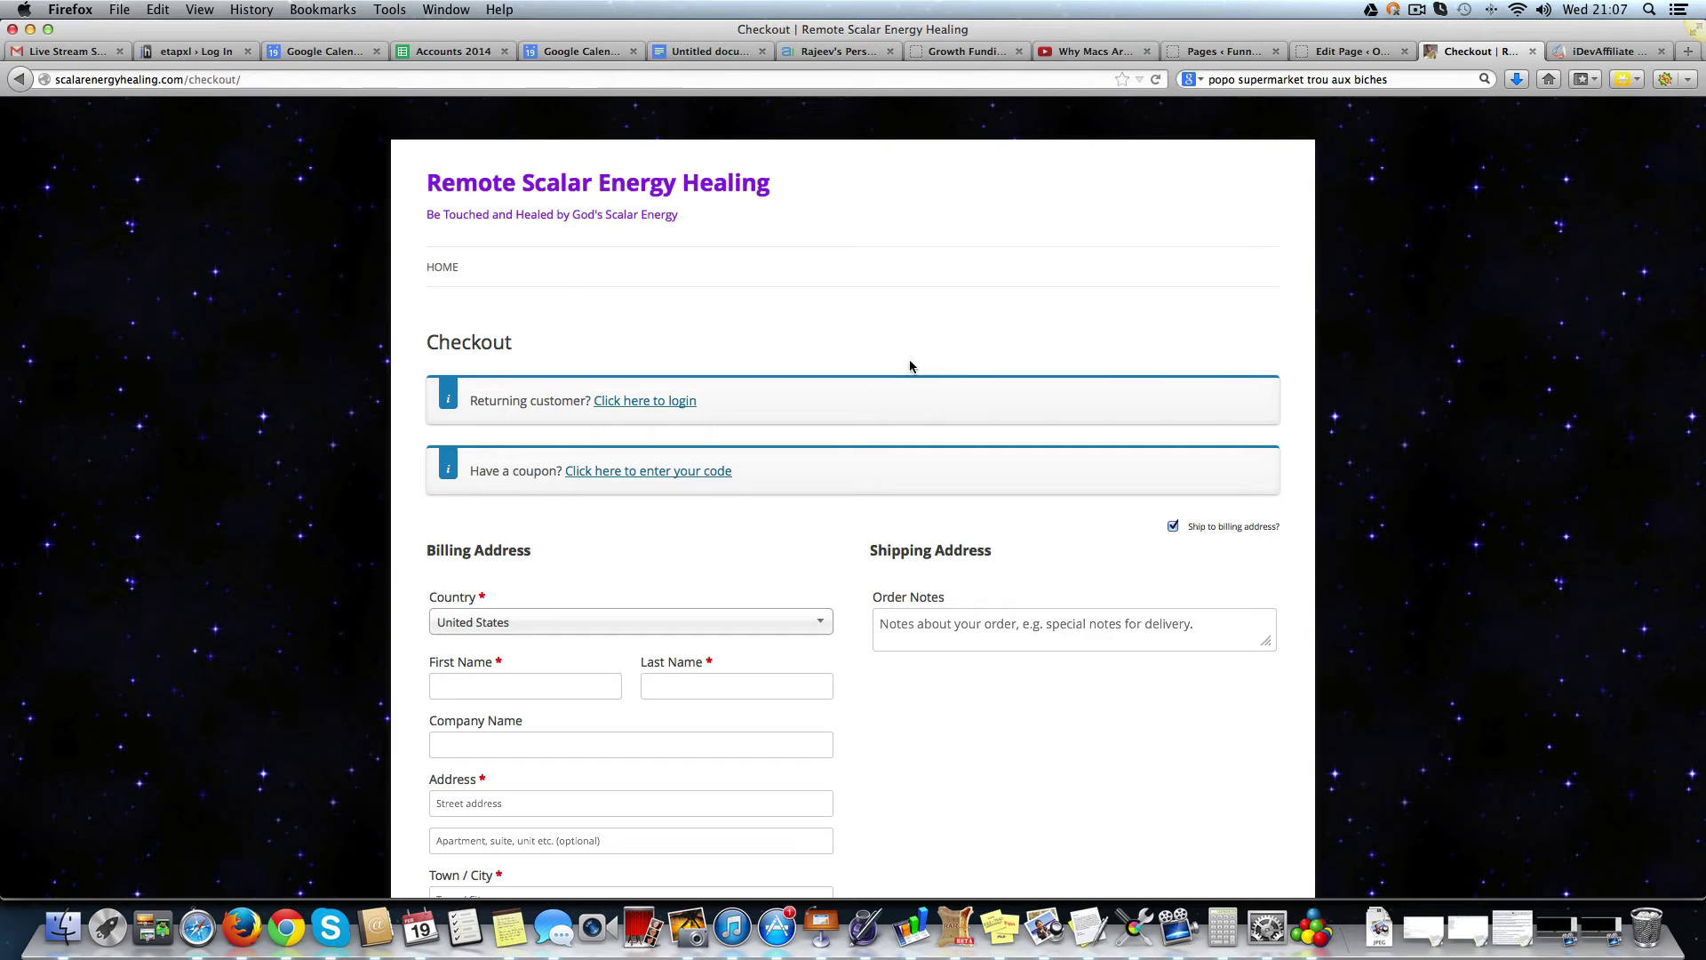
pyautogui.click(1597, 51)
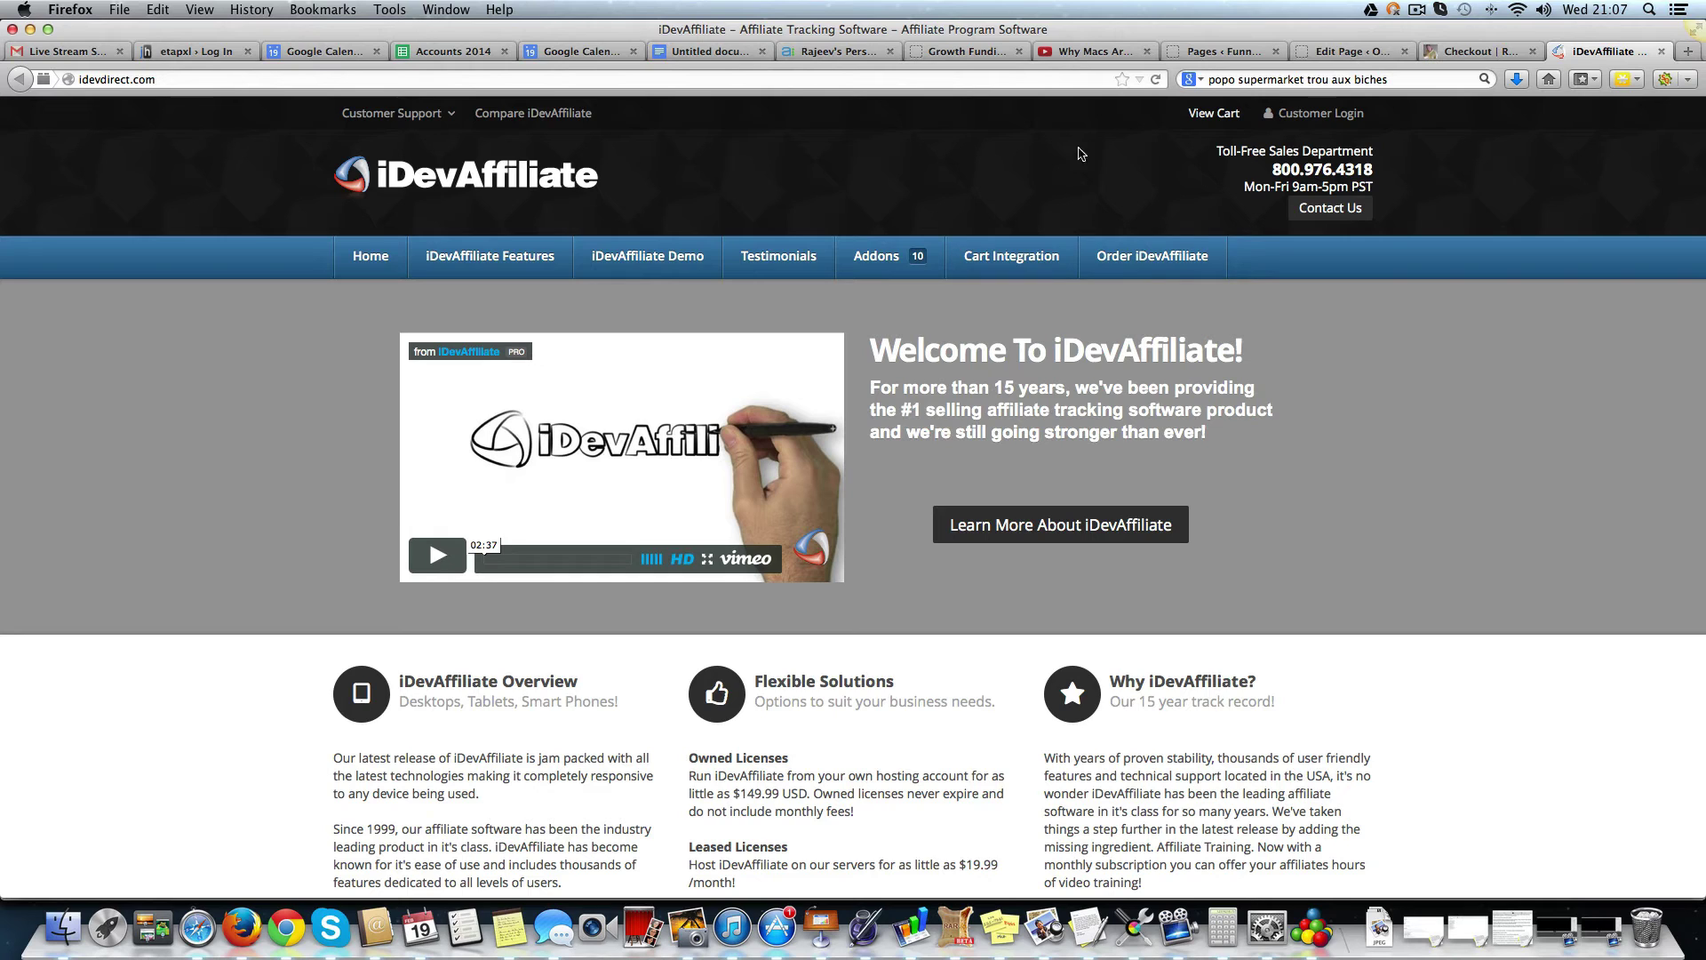
# Return to the Checkout page and review its billing form and $177 order summary
pyautogui.click(1493, 53)
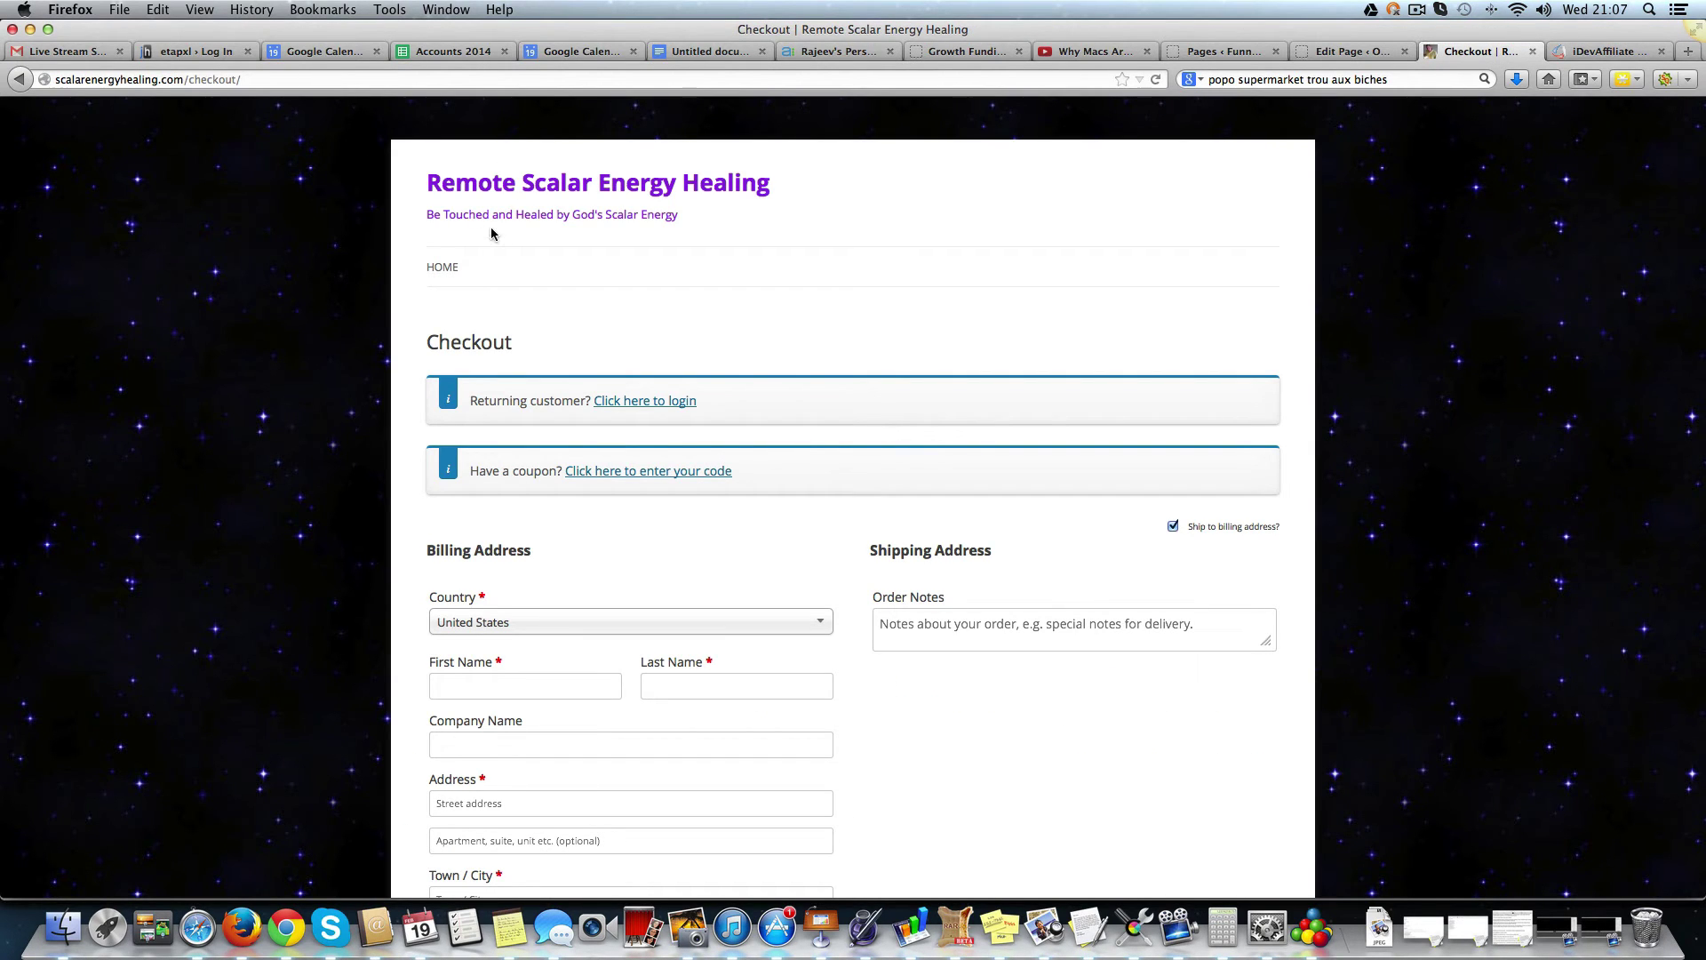
pyautogui.scroll(-1, 667, 317)
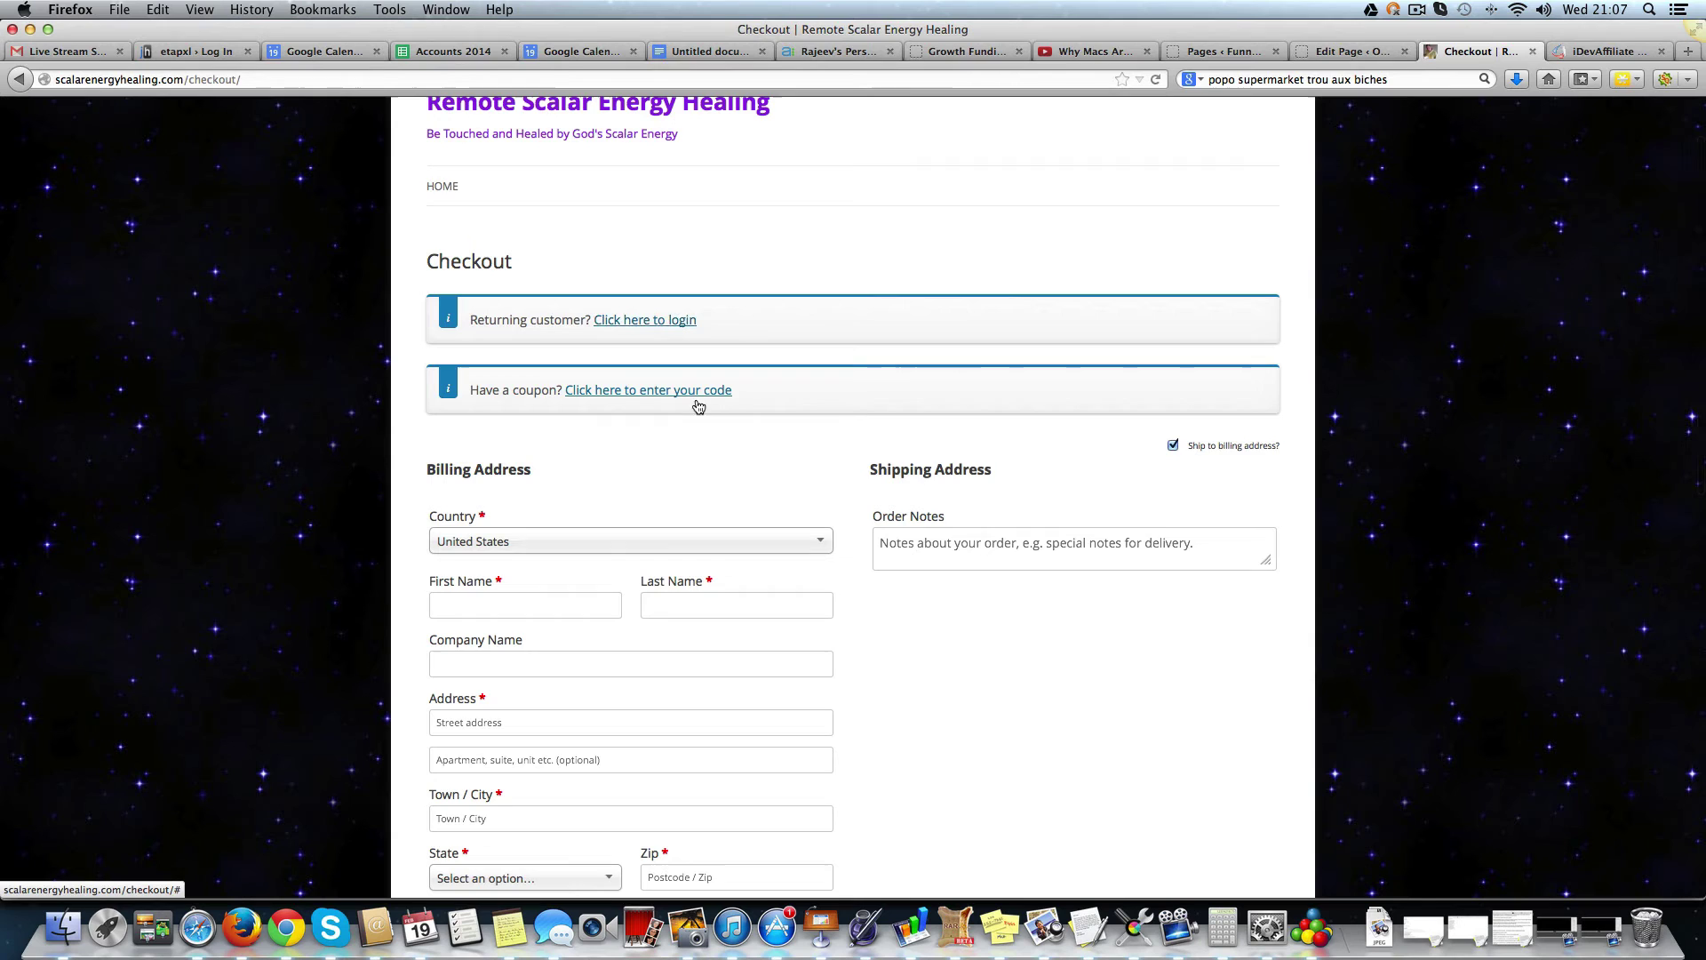
pyautogui.scroll(-2, 791, 446)
pyautogui.scroll(-2, 790, 446)
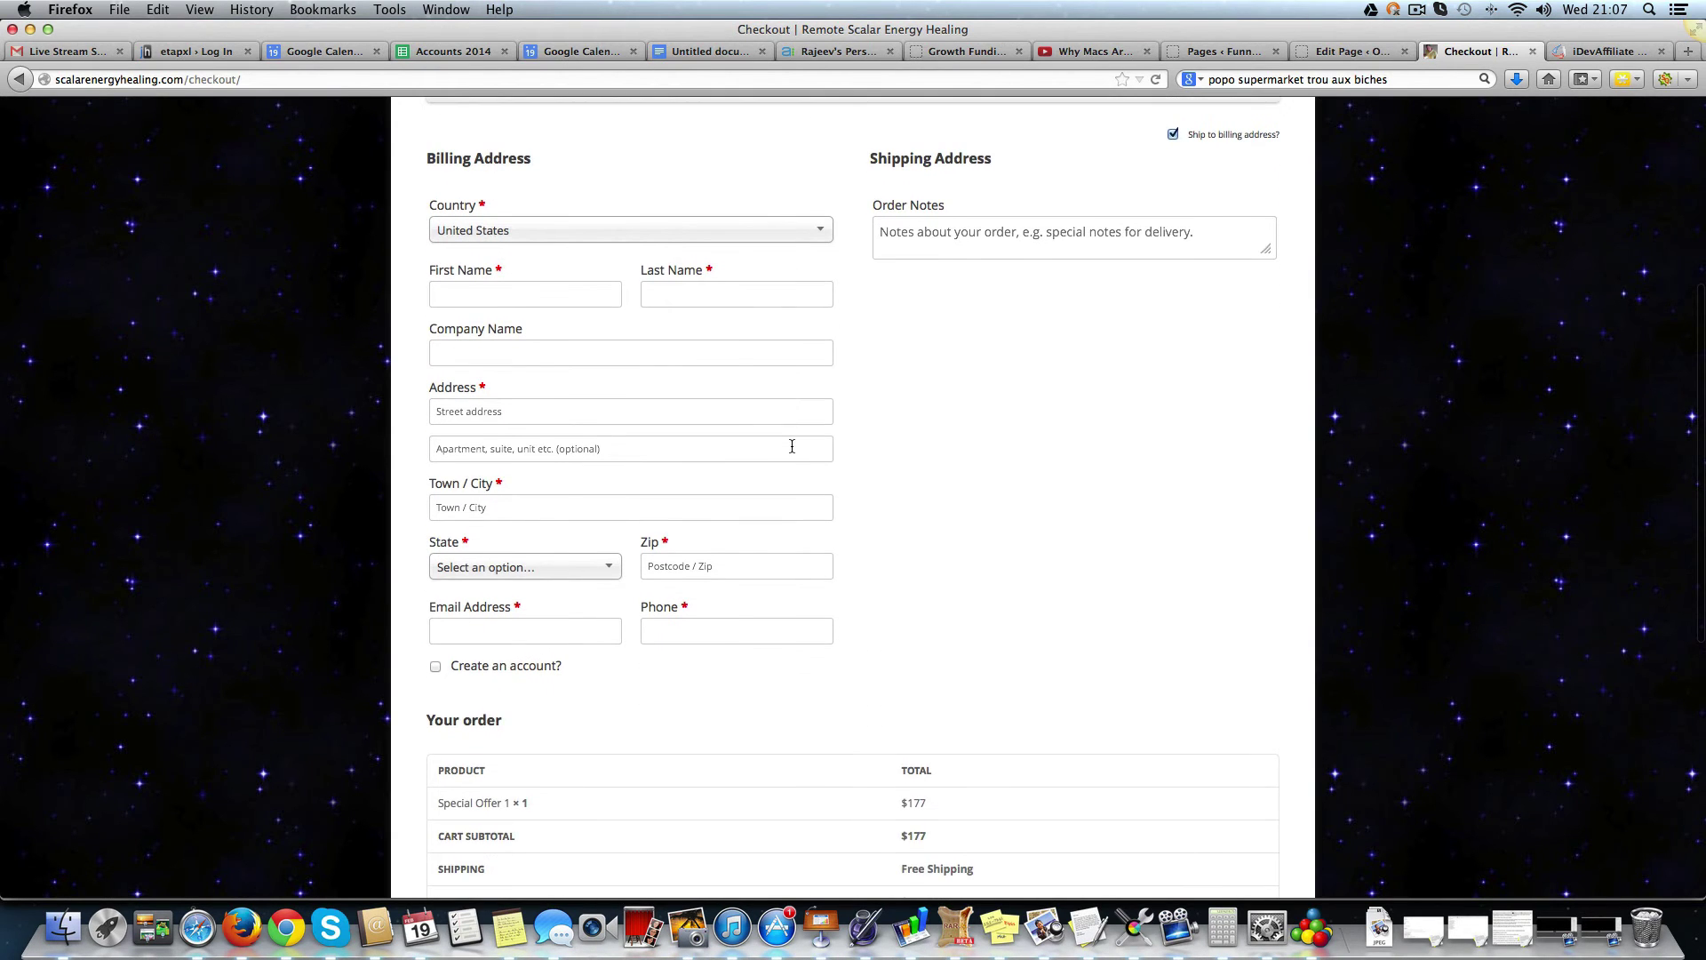
pyautogui.scroll(1, 790, 445)
pyautogui.scroll(-3, 791, 446)
pyautogui.scroll(-1, 790, 451)
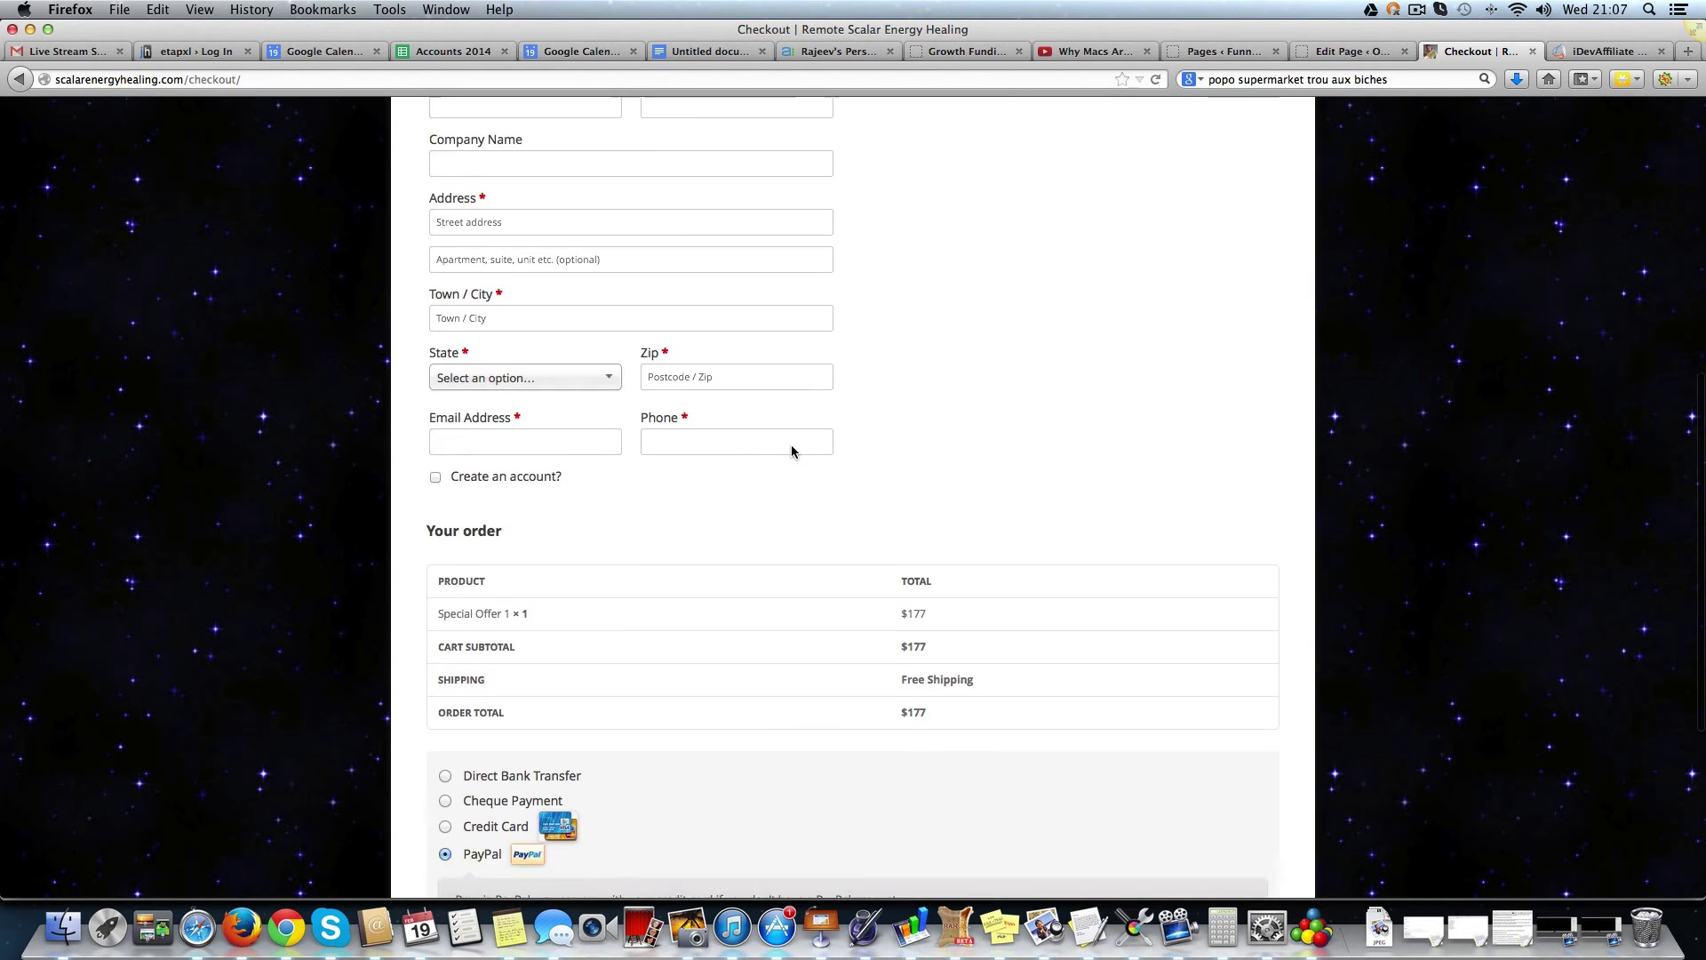
pyautogui.scroll(-2, 799, 457)
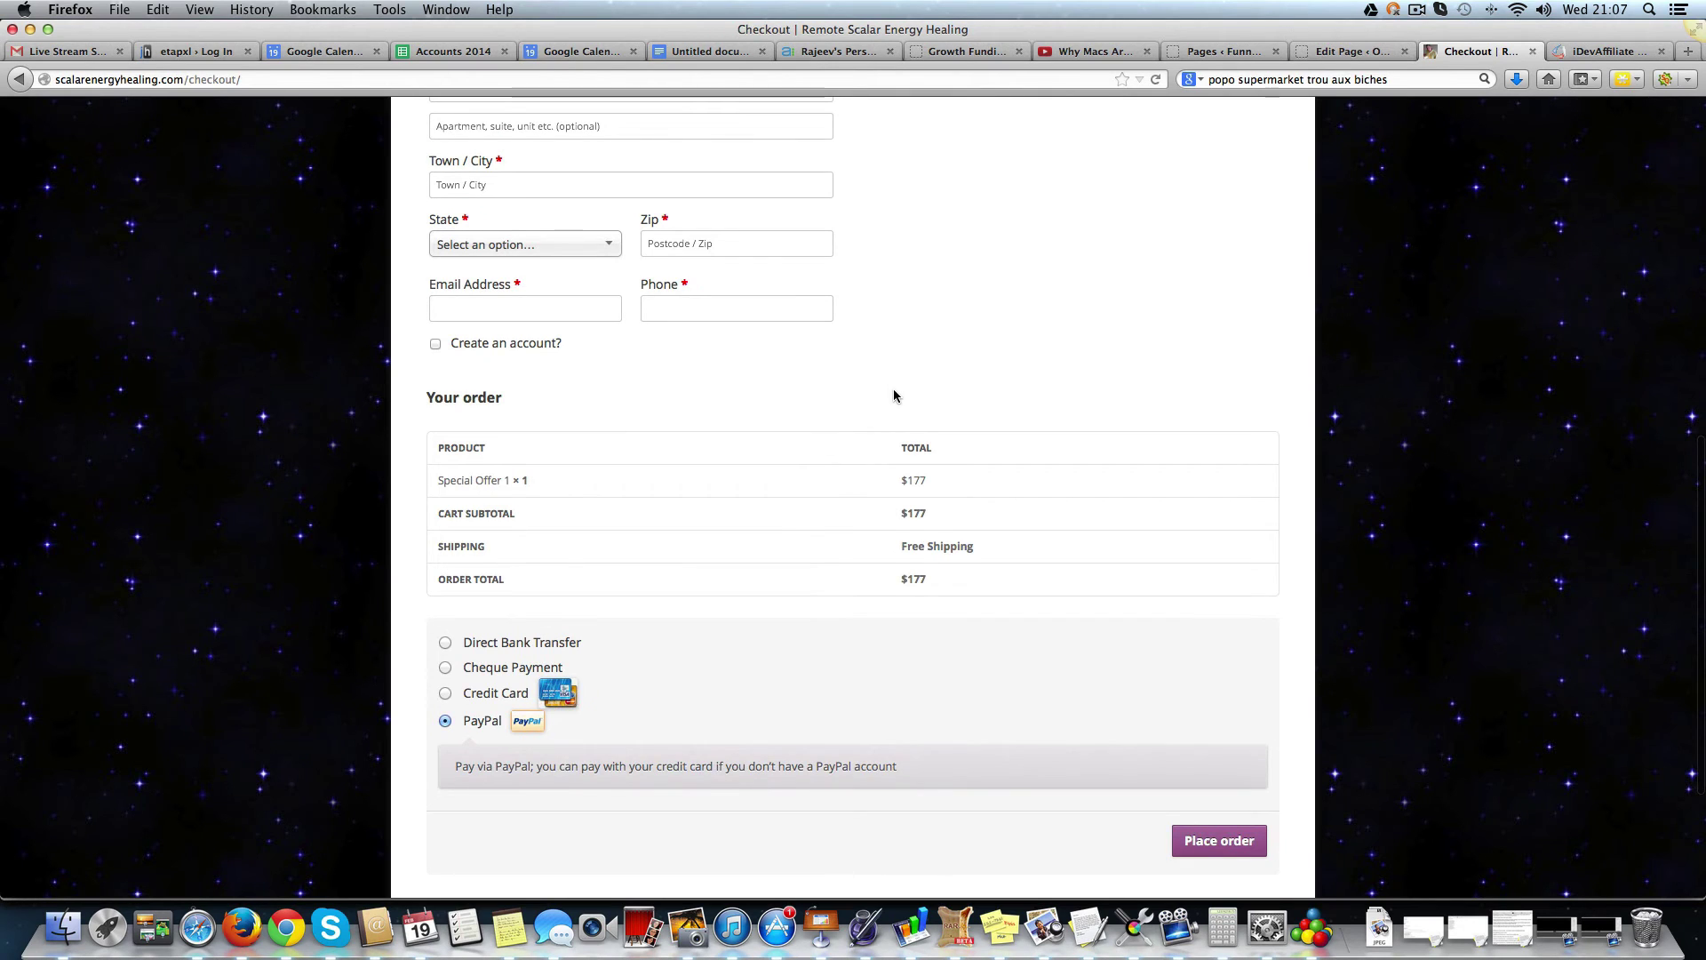
pyautogui.scroll(2, 886, 389)
pyautogui.scroll(5, 881, 386)
pyautogui.scroll(3, 879, 377)
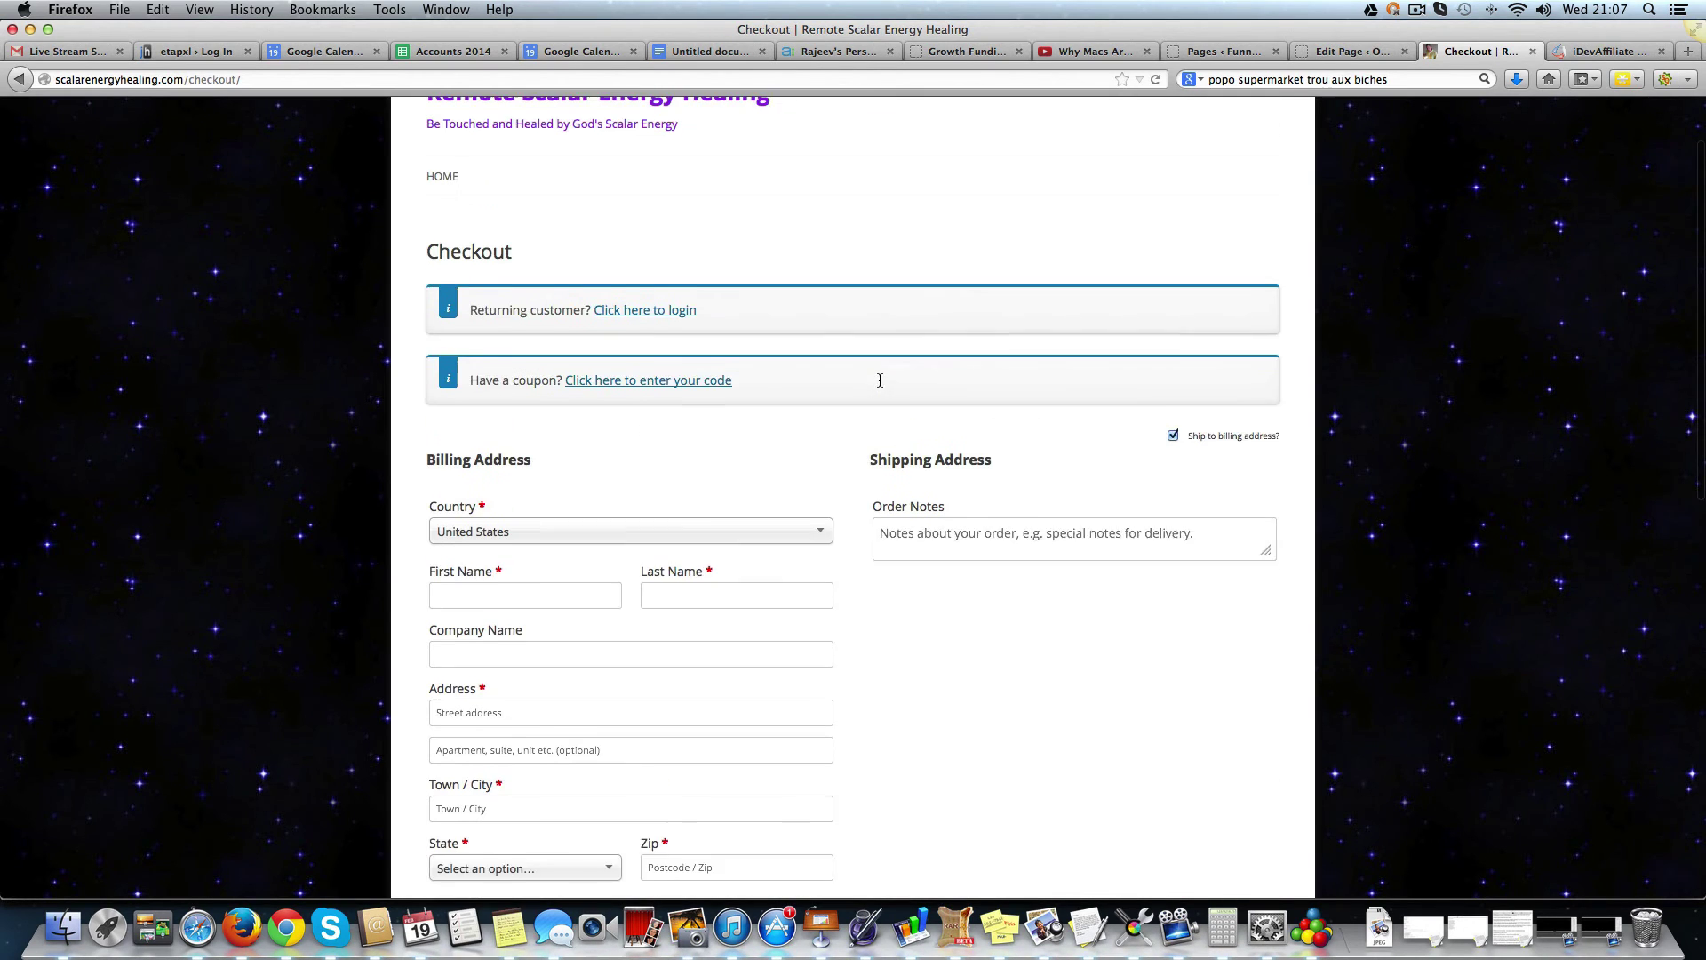
pyautogui.moveTo(859, 486); pyautogui.dragTo(953, 561)
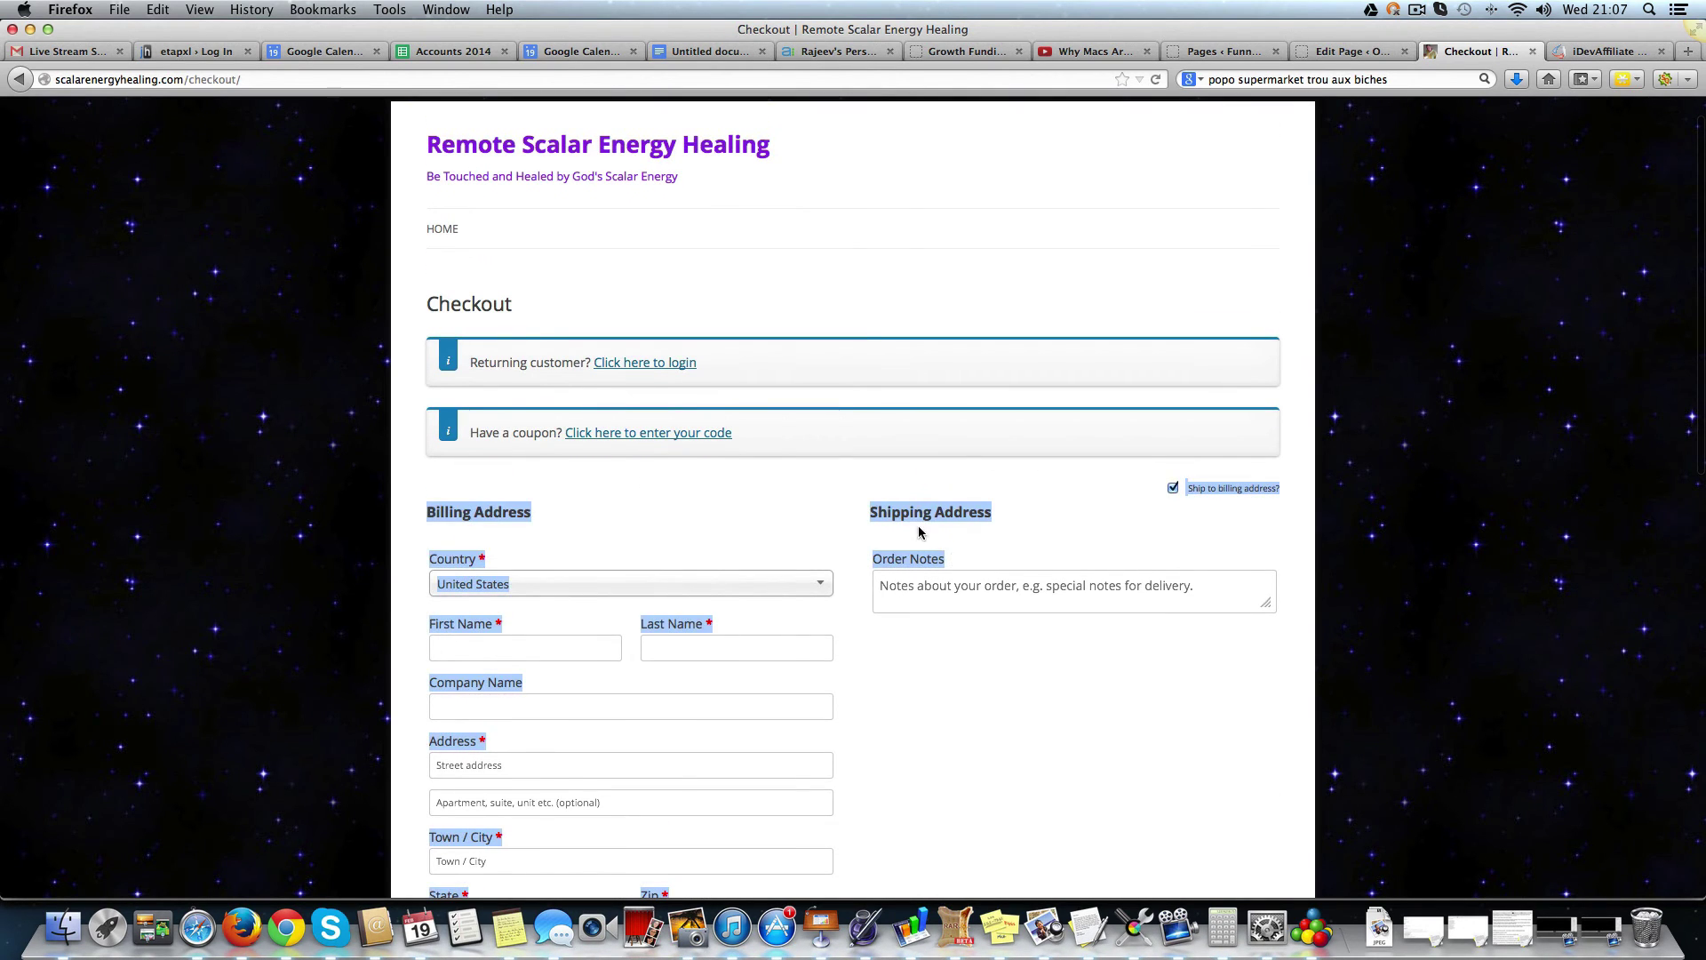
pyautogui.click(767, 405)
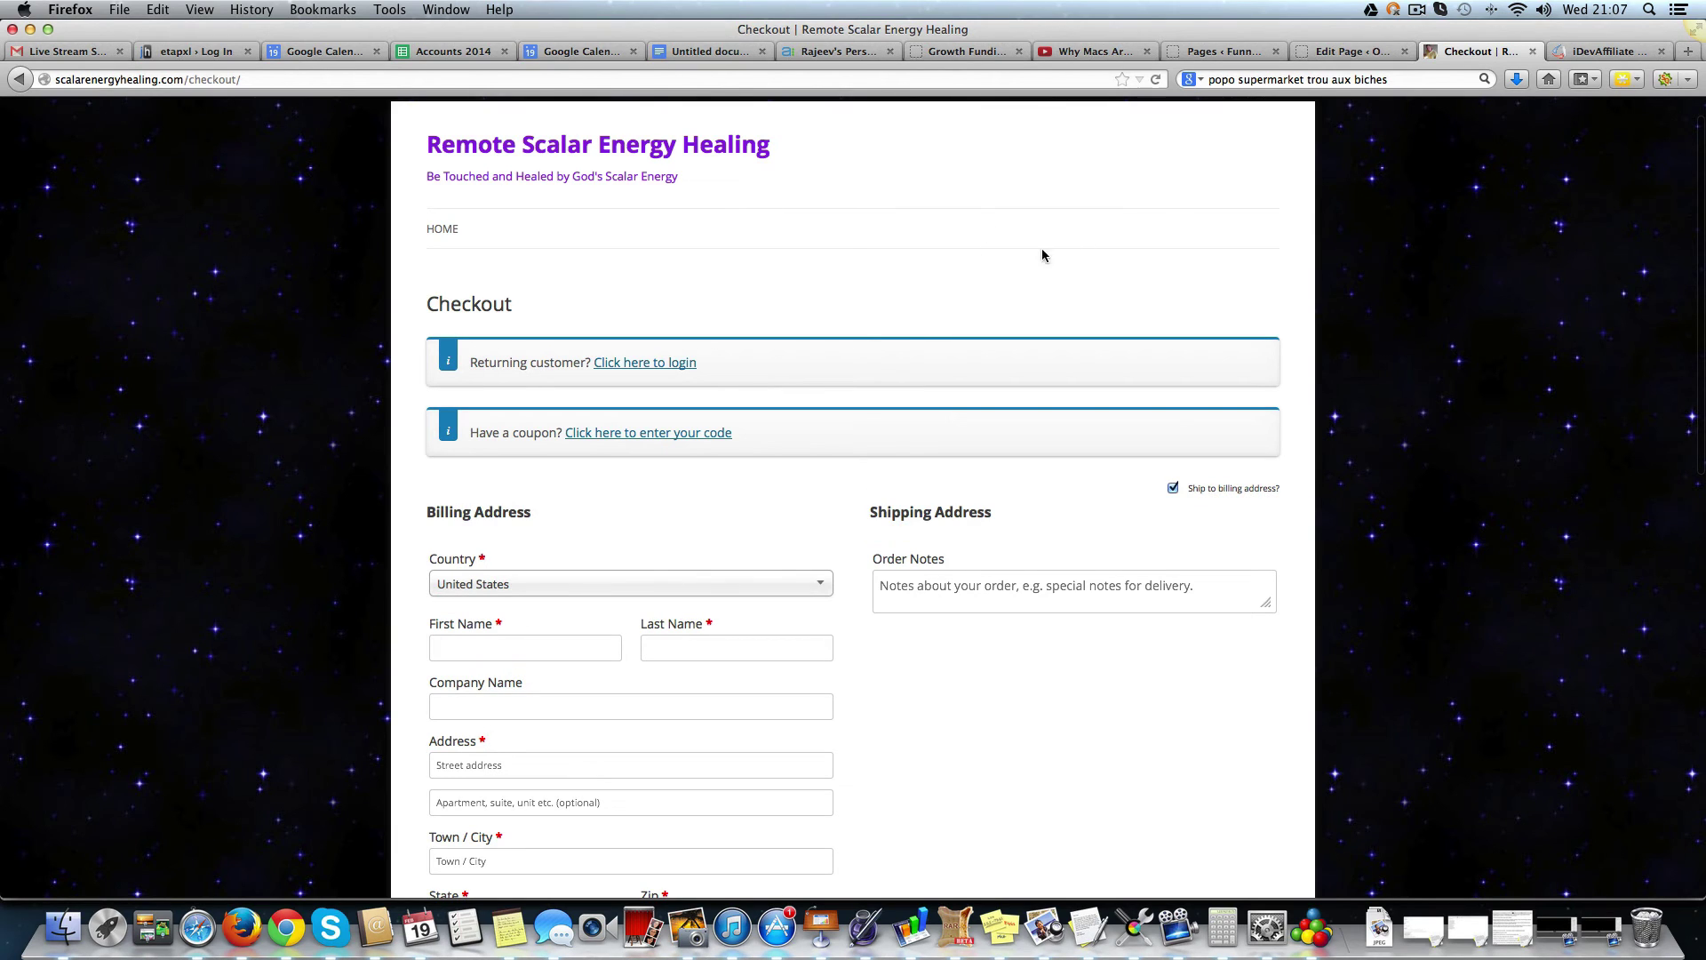